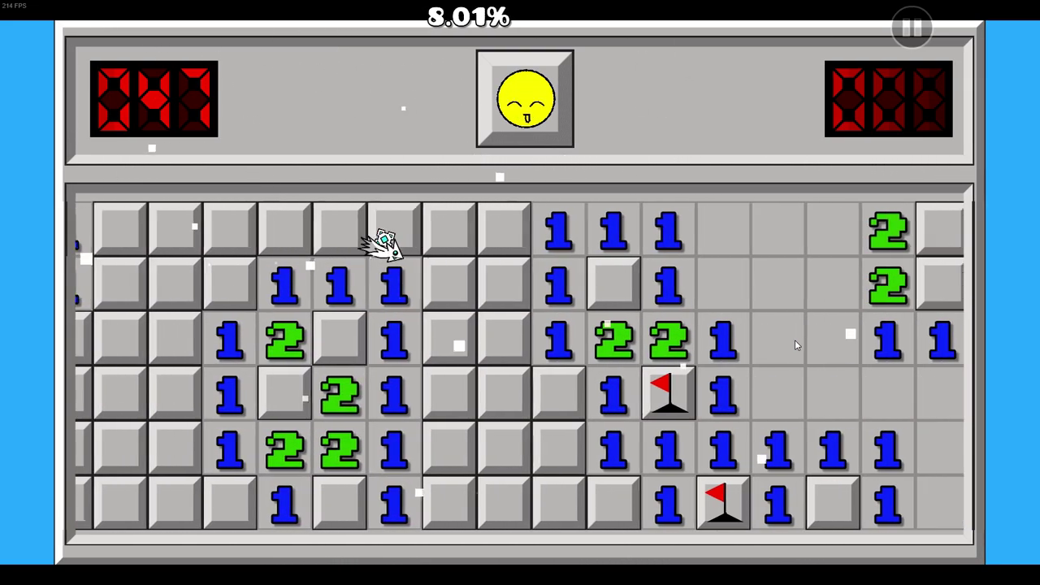
- Zigzag the wave upward through the minesweeper tile grid
click(796, 345)
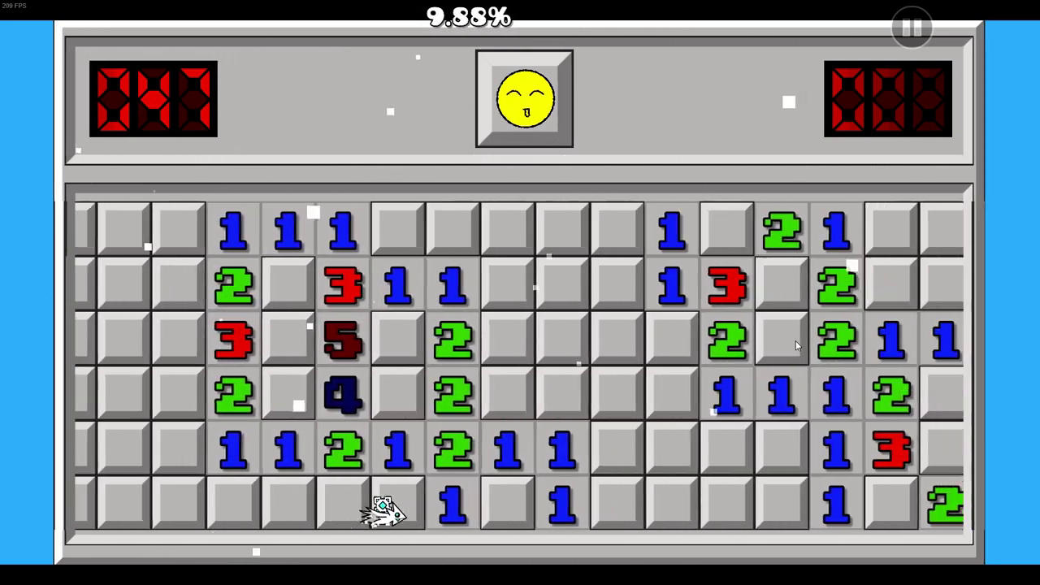
click(795, 344)
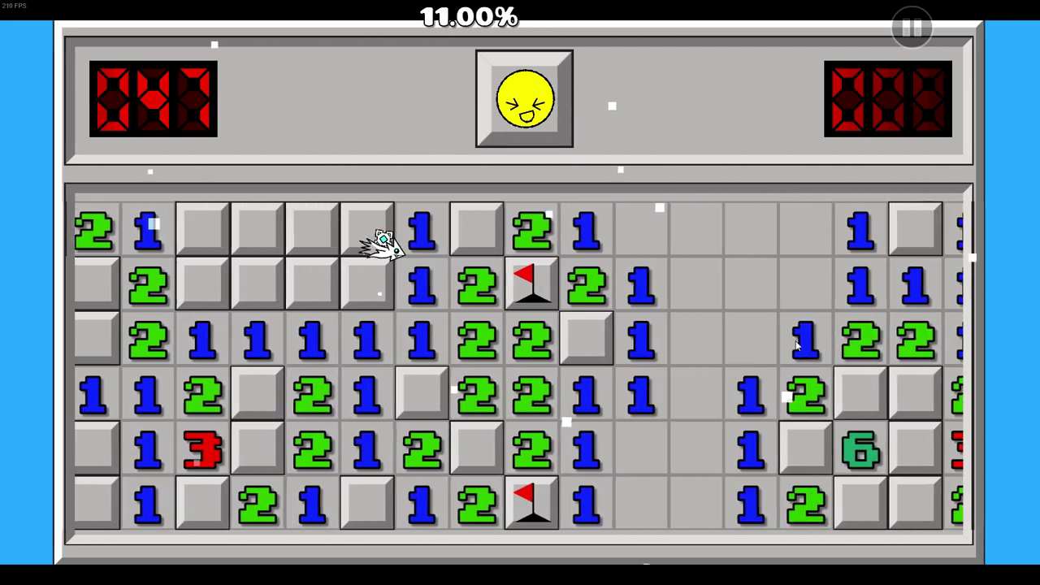
click(795, 344)
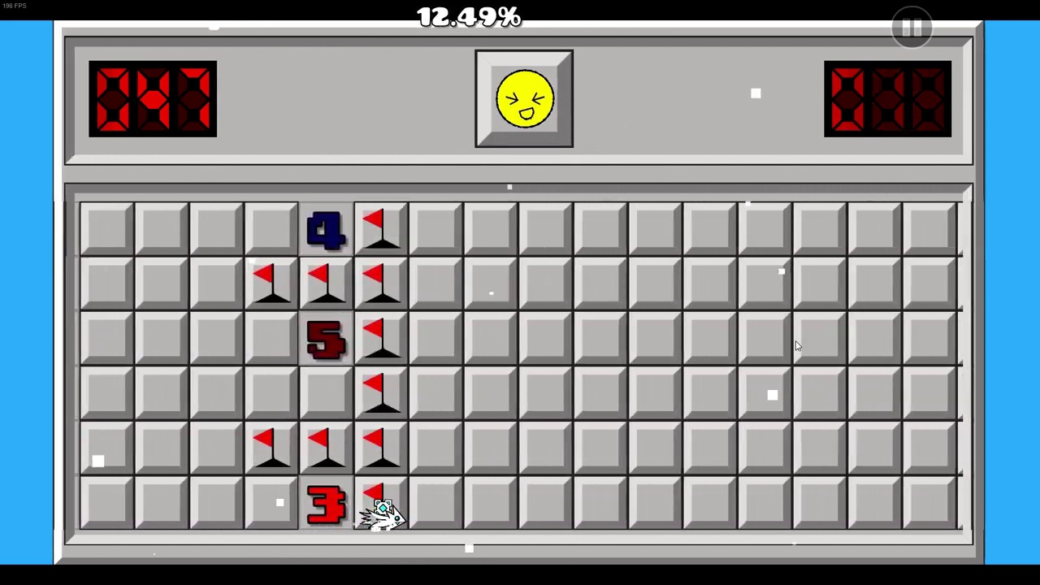
- Jump the cube and flip the ball through the ice area, crashing near 16%
click(796, 344)
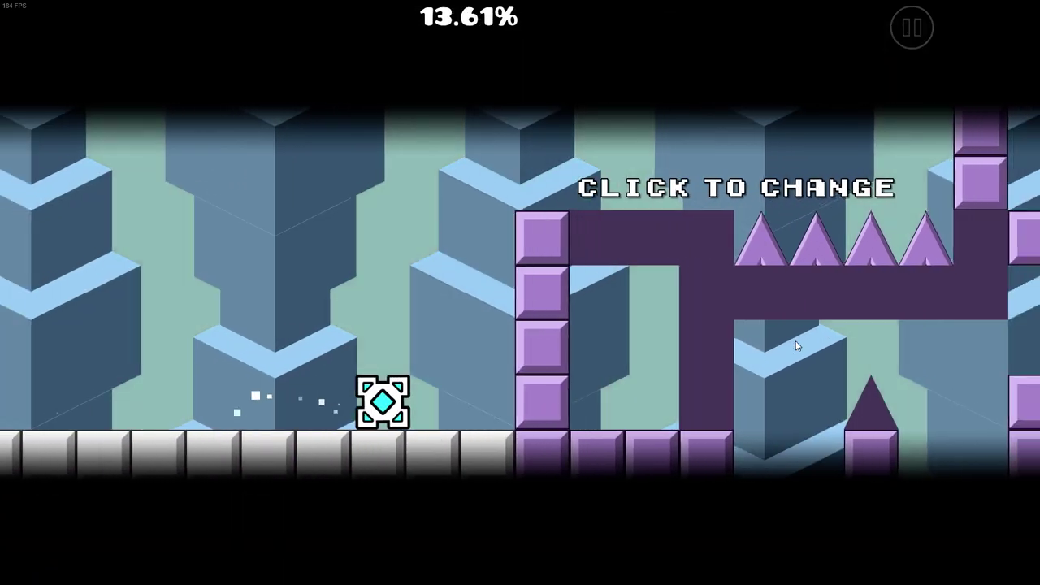
click(796, 345)
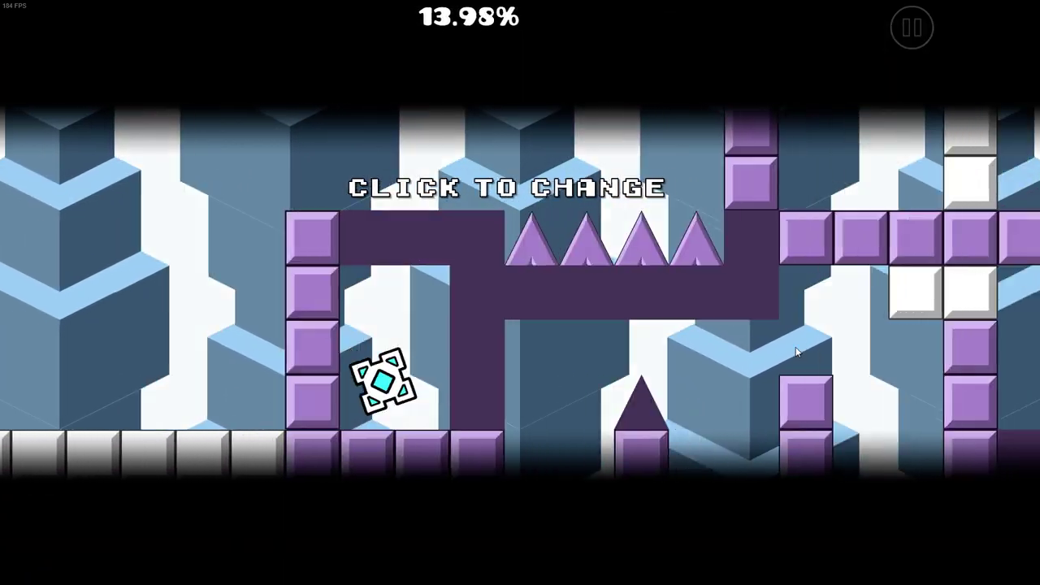
click(796, 348)
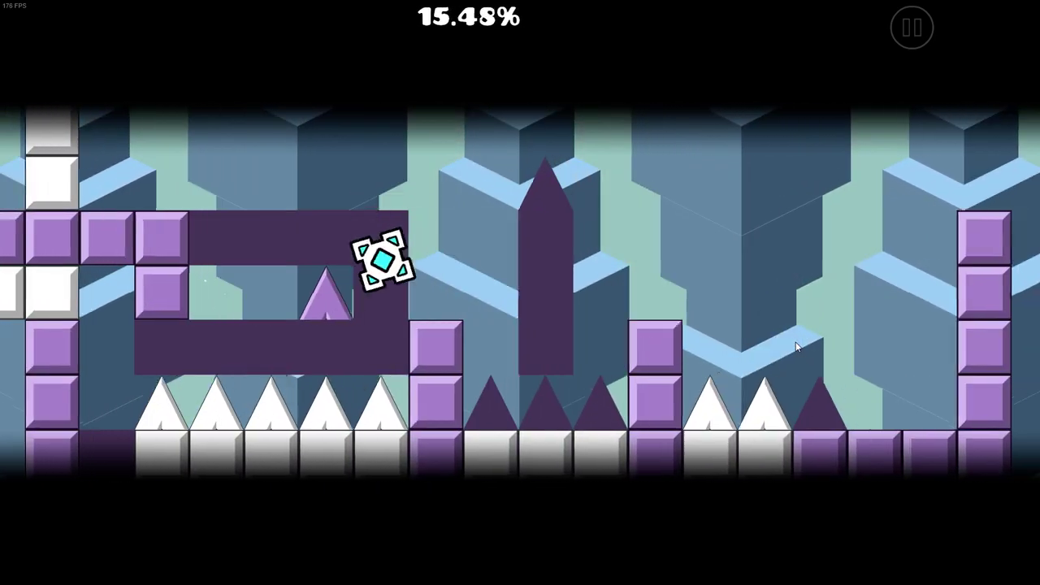
click(796, 347)
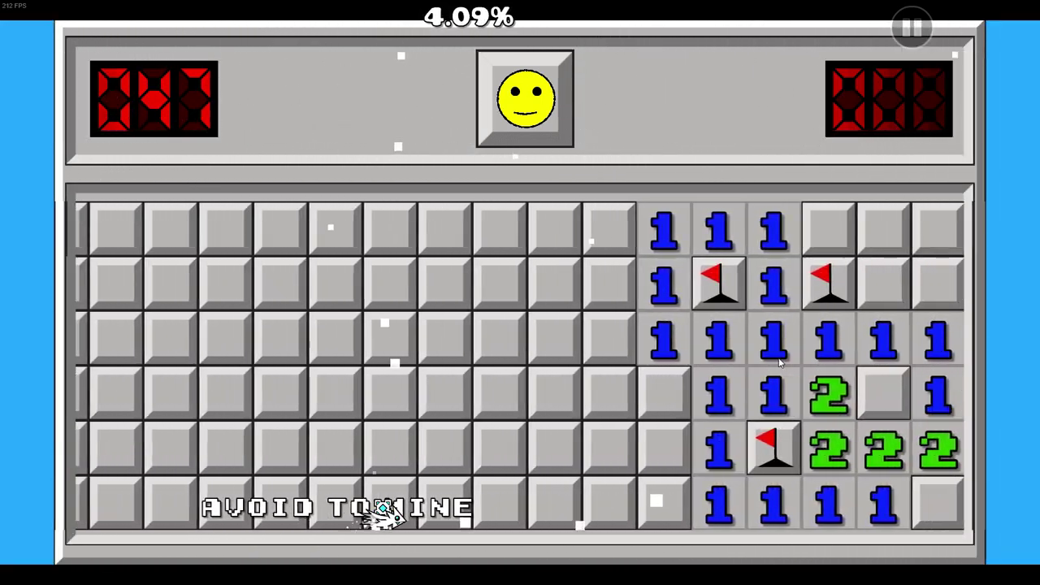
- Weave the wave up and down through the minesweeper tile gaps, passing 12%
click(778, 363)
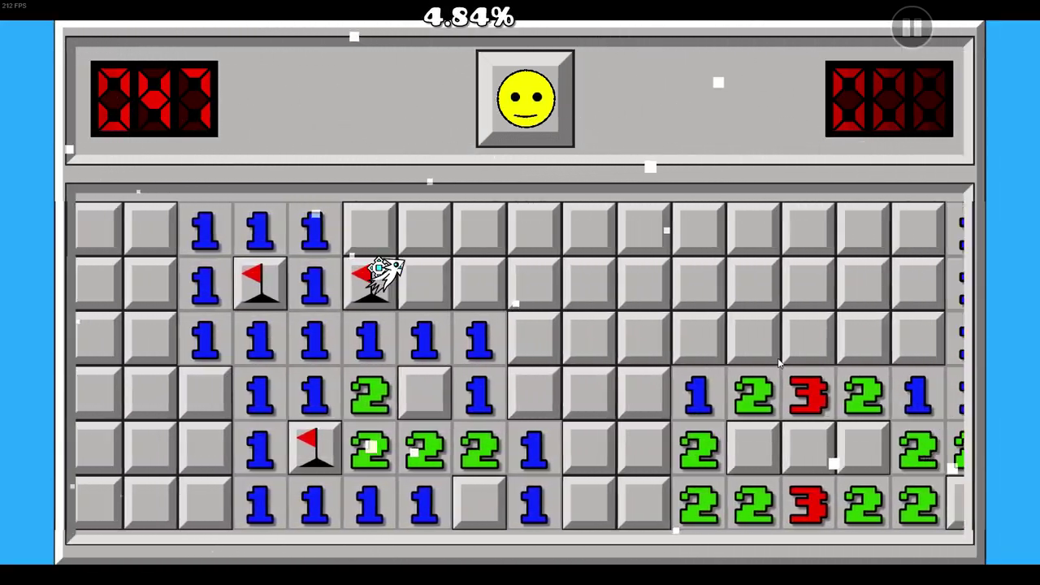
click(778, 363)
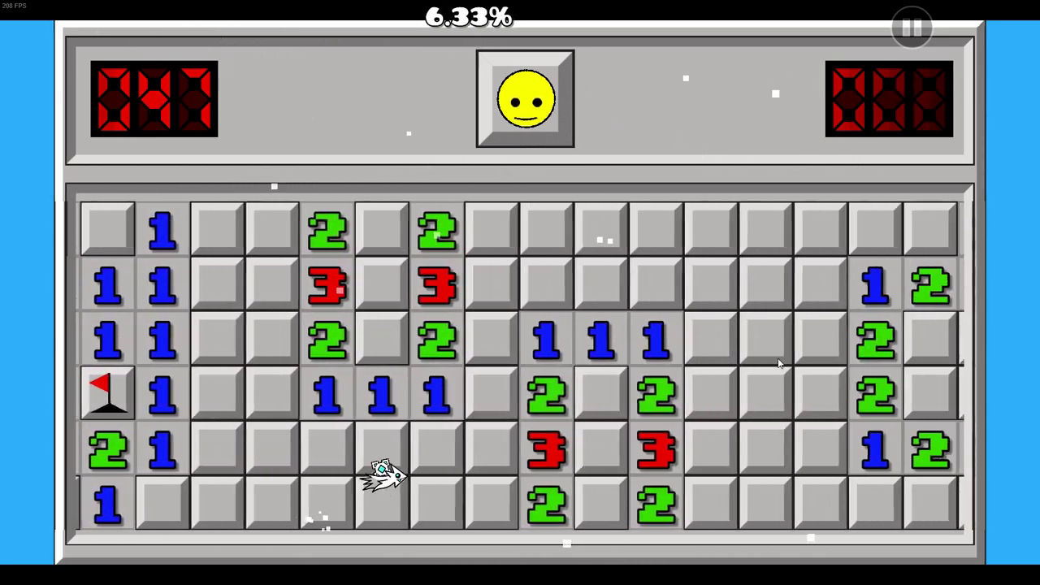
click(778, 364)
click(778, 363)
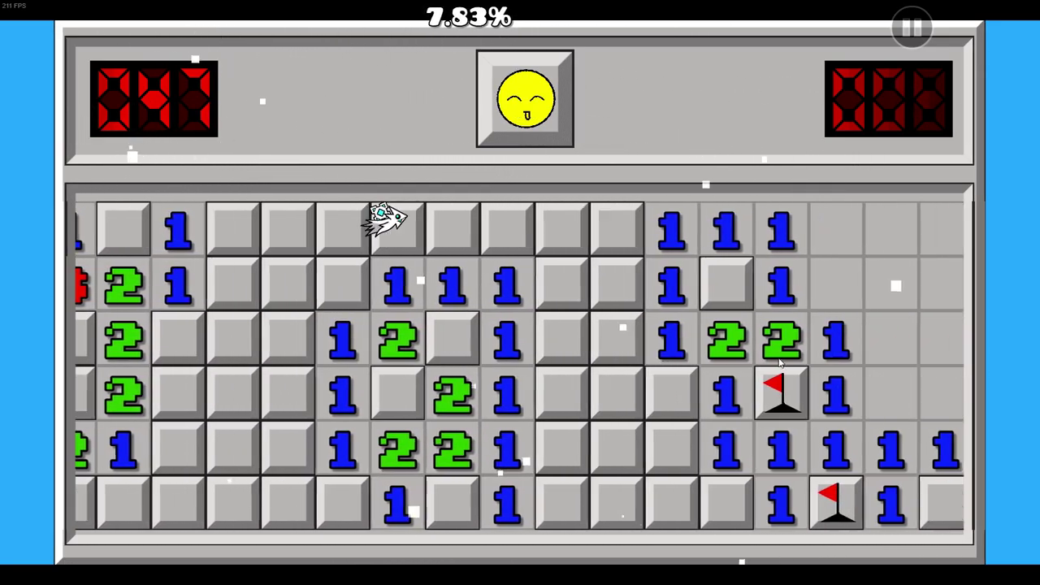
click(778, 364)
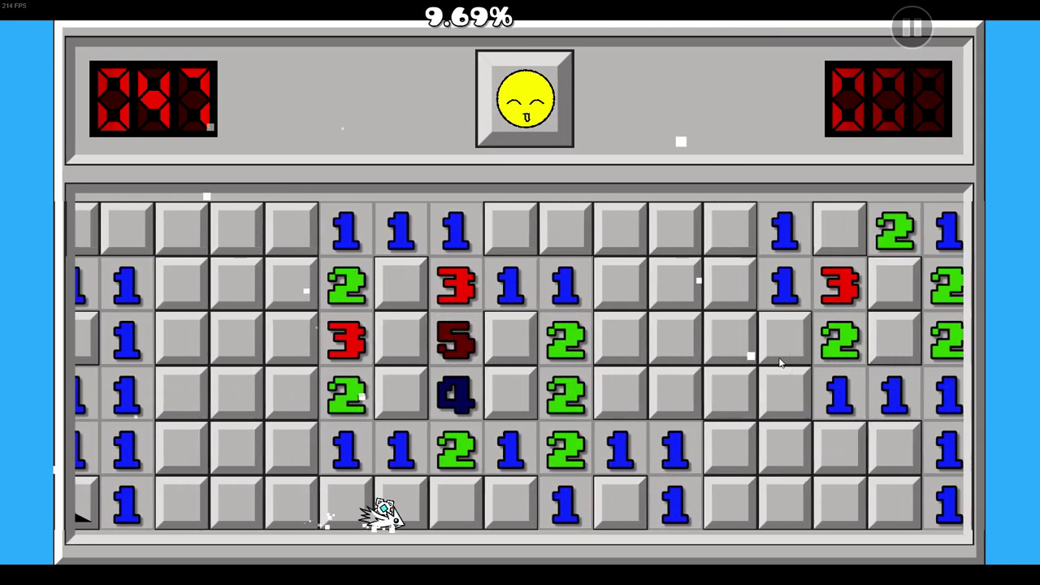
click(779, 362)
click(779, 363)
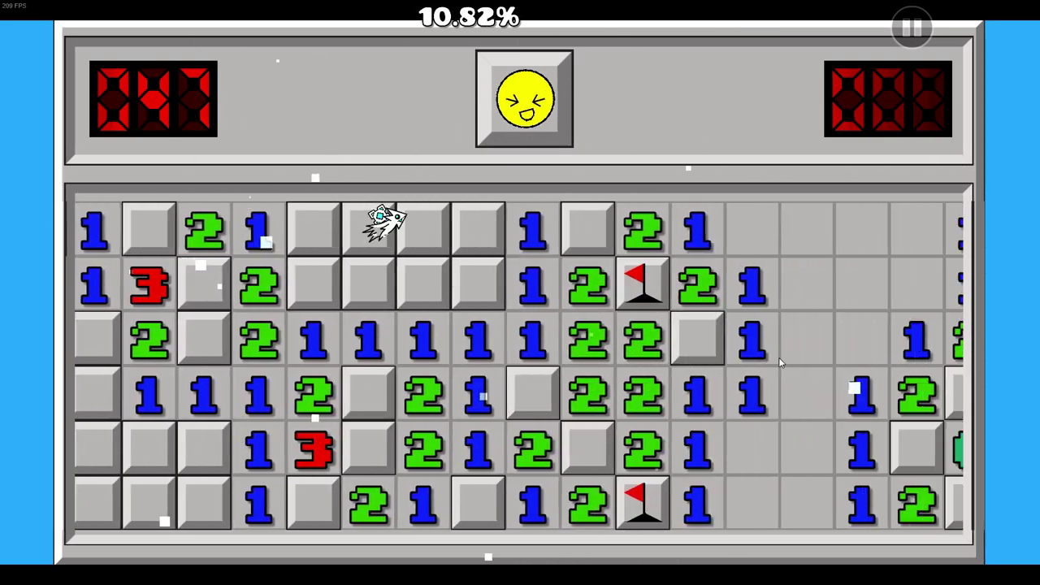
click(779, 363)
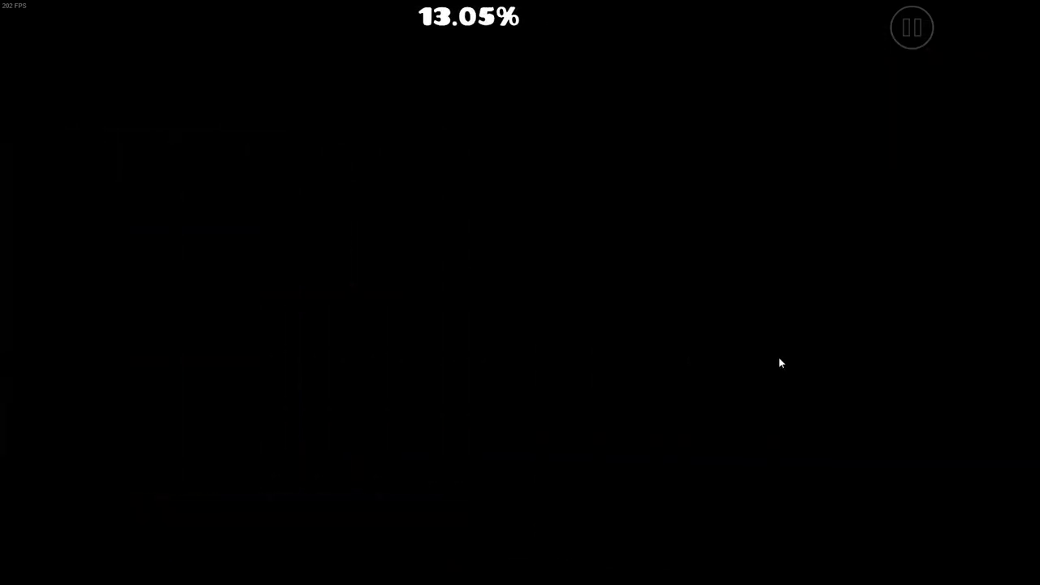
- Flip the ball between floor and ceiling past spikes and blocks, reaching 21%
click(779, 363)
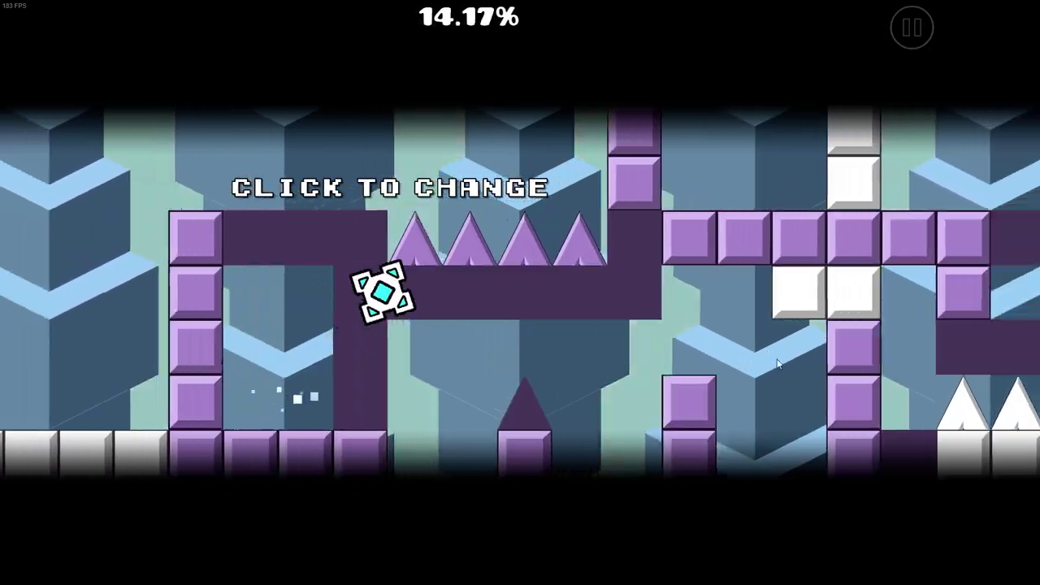
click(776, 364)
click(777, 363)
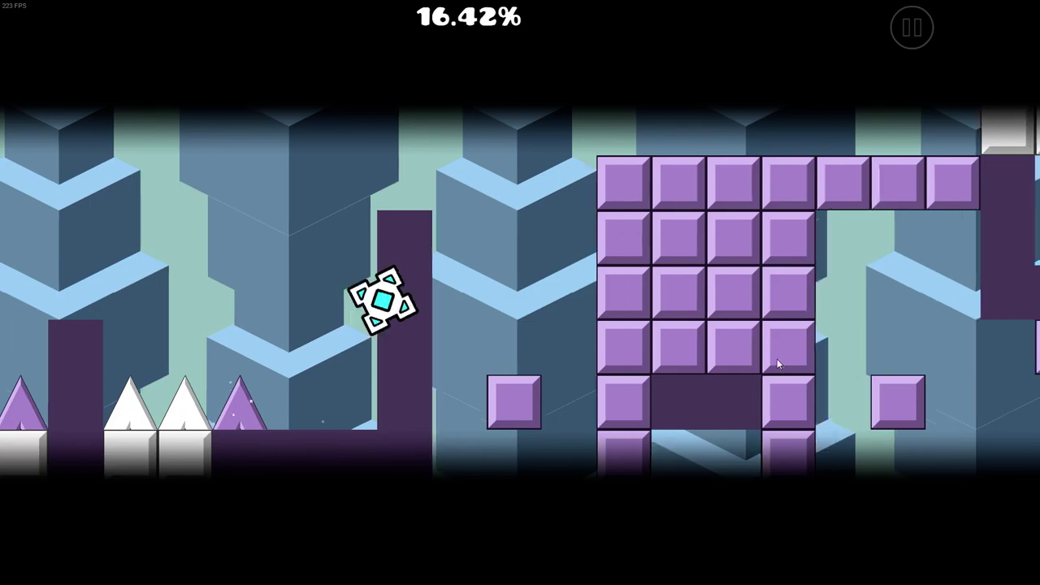
click(777, 363)
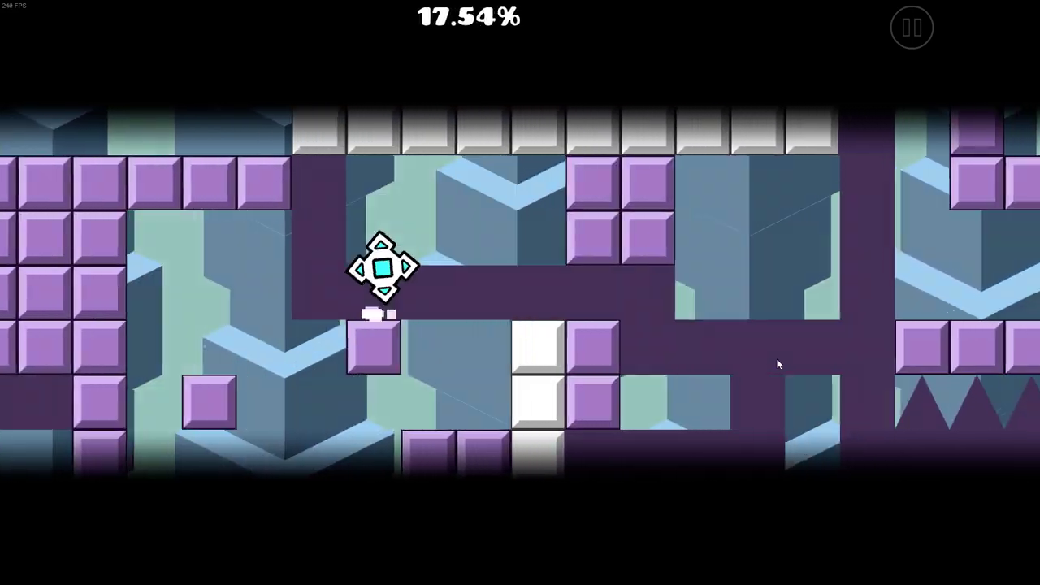
click(777, 363)
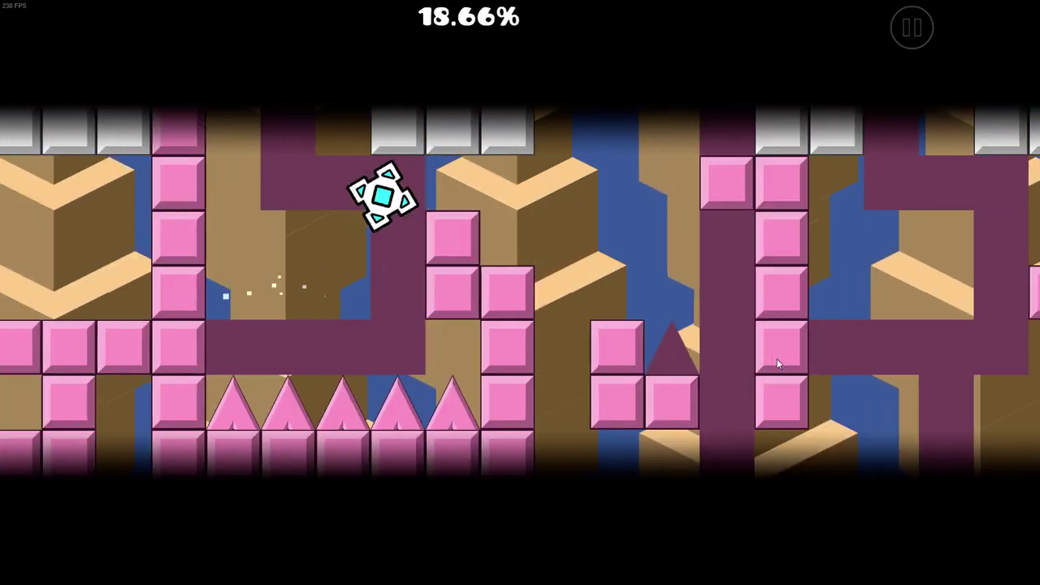
click(777, 360)
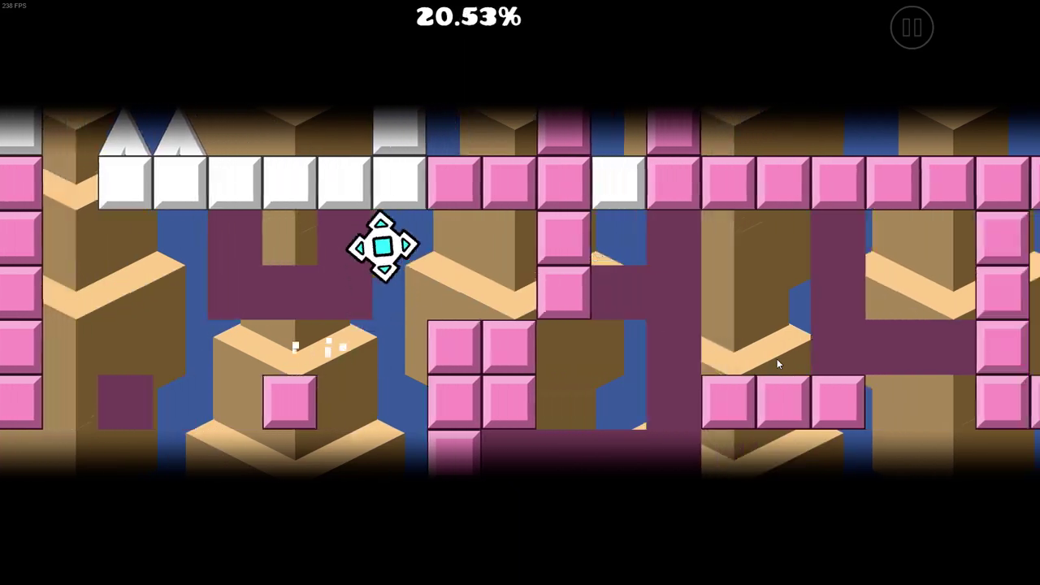
click(777, 363)
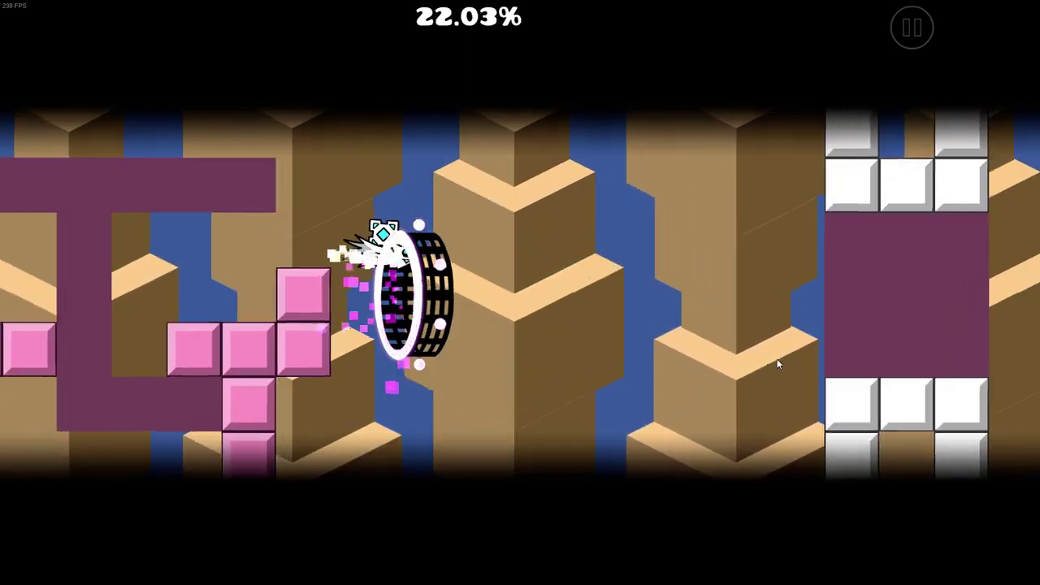
- Fly the ship up through the gaps between the blue and green columns
click(776, 363)
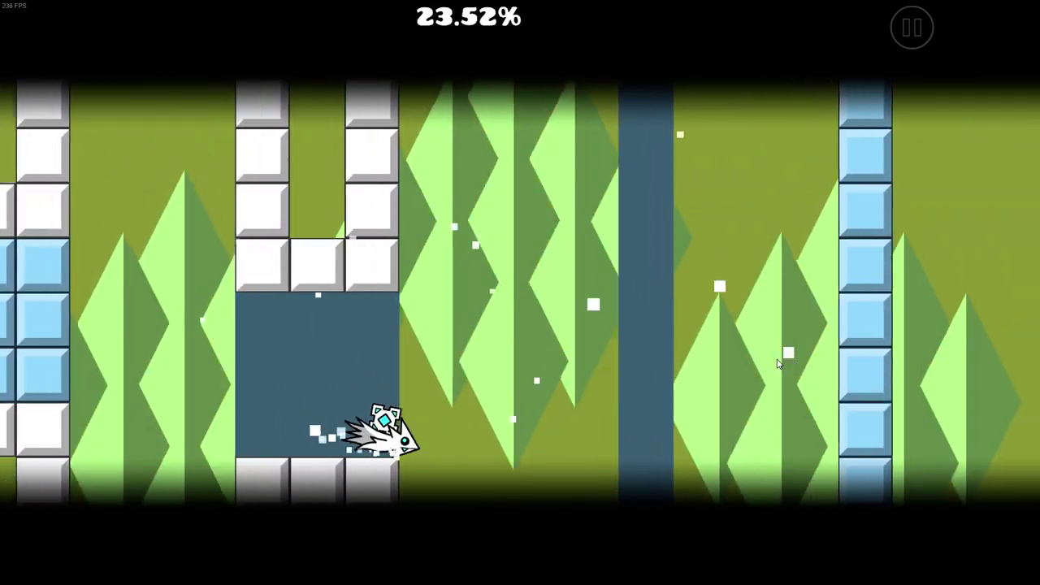
click(777, 364)
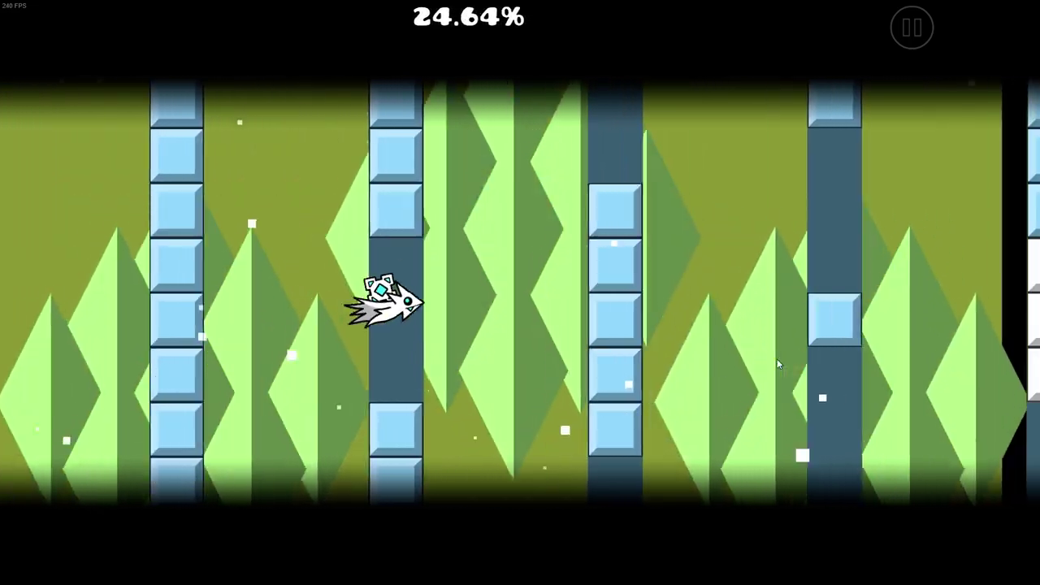
click(777, 358)
click(777, 358)
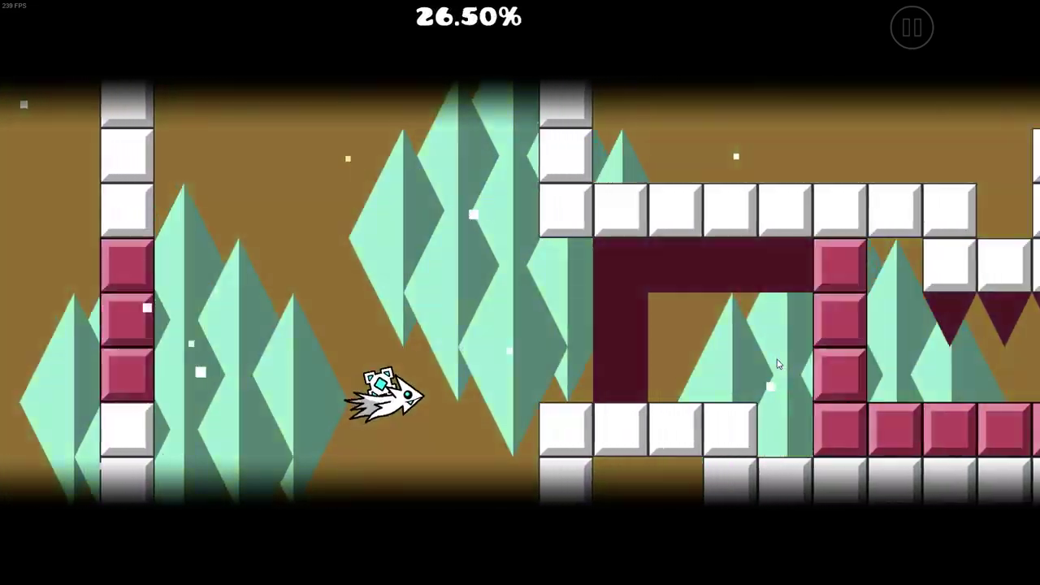
click(777, 363)
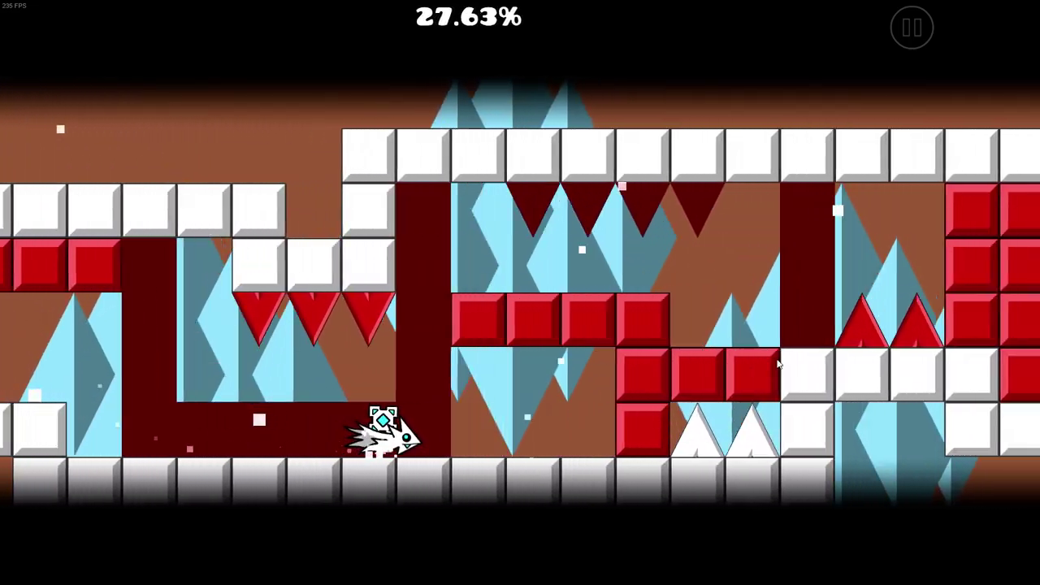
- Lift the ship into the upper red corridor and hold it there past 30%
click(777, 363)
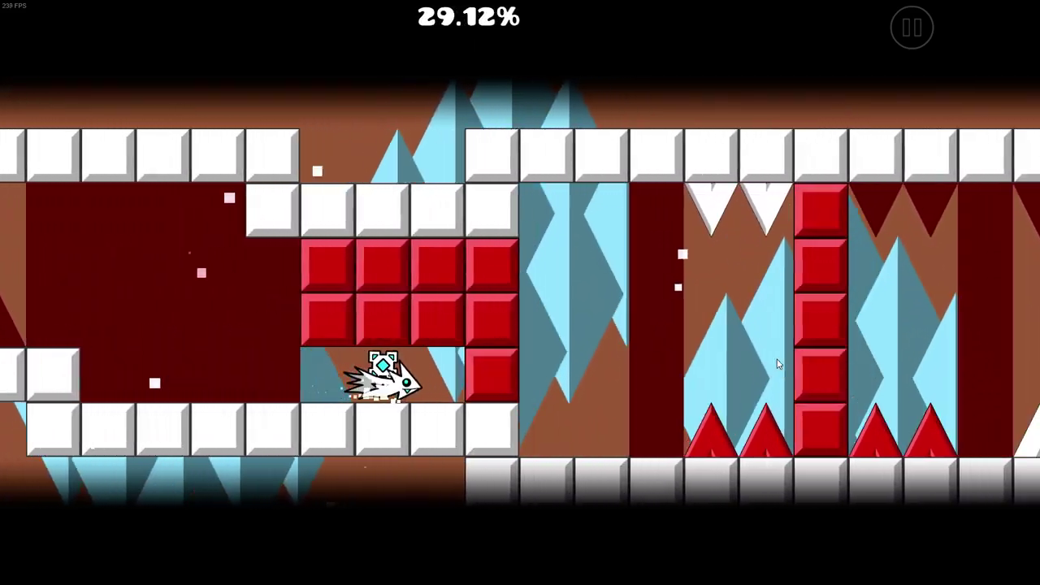
click(777, 364)
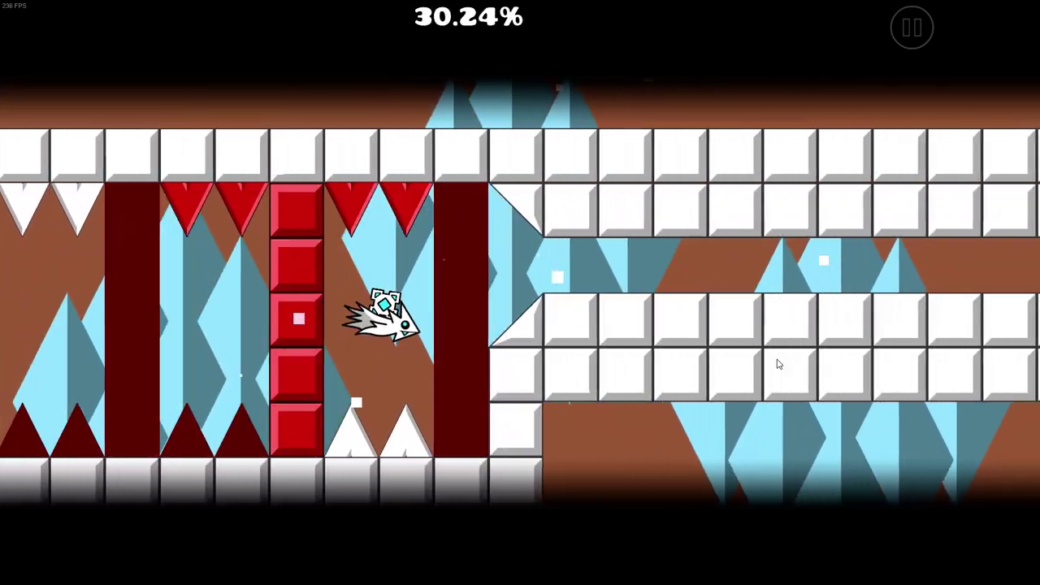
click(777, 363)
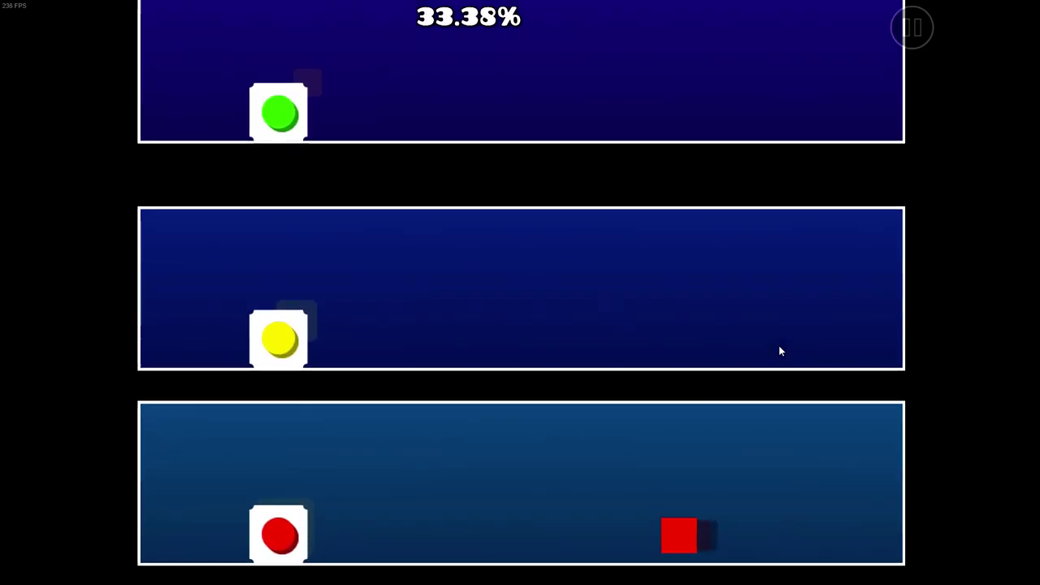
- Flip the three players between floor and ceiling past the first coloured blocks
click(778, 347)
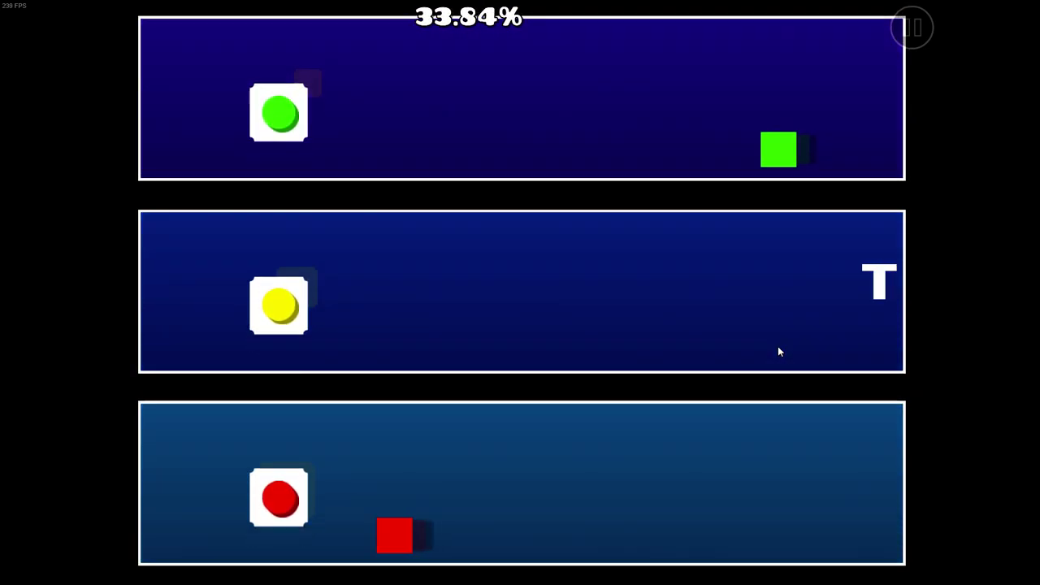
click(778, 347)
click(779, 347)
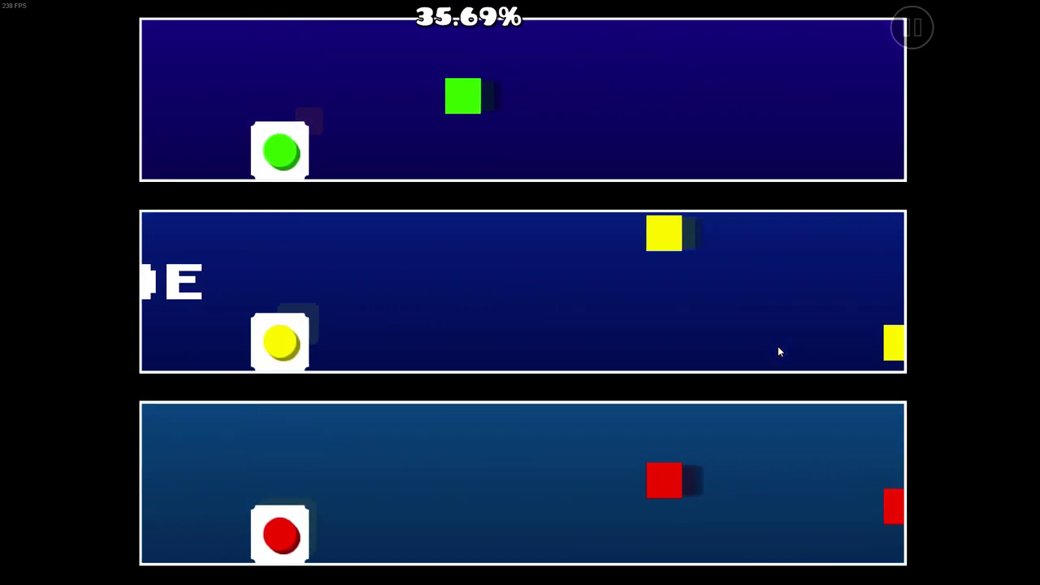
click(778, 352)
click(777, 352)
click(777, 352)
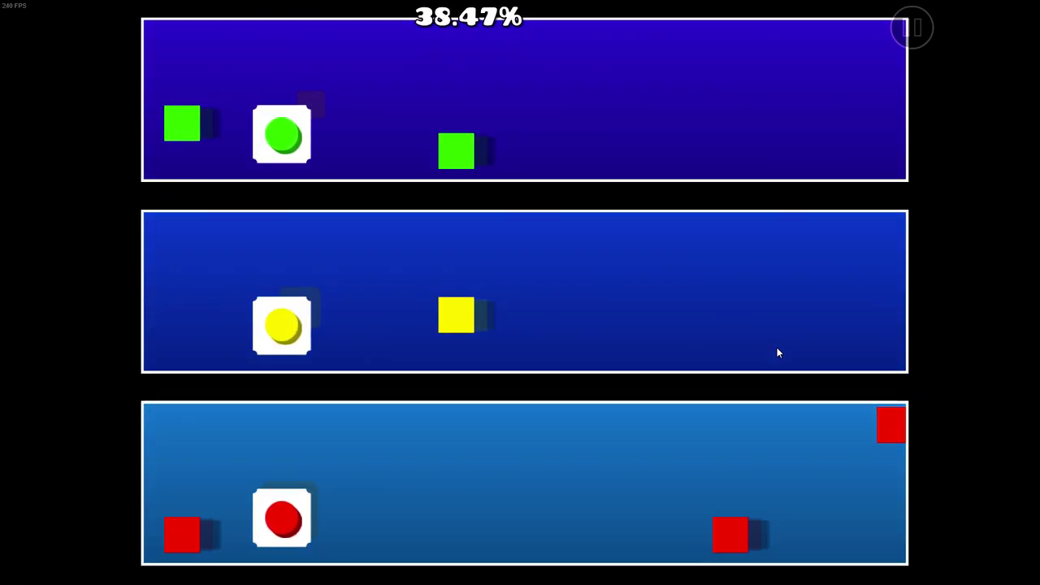
click(778, 352)
click(778, 352)
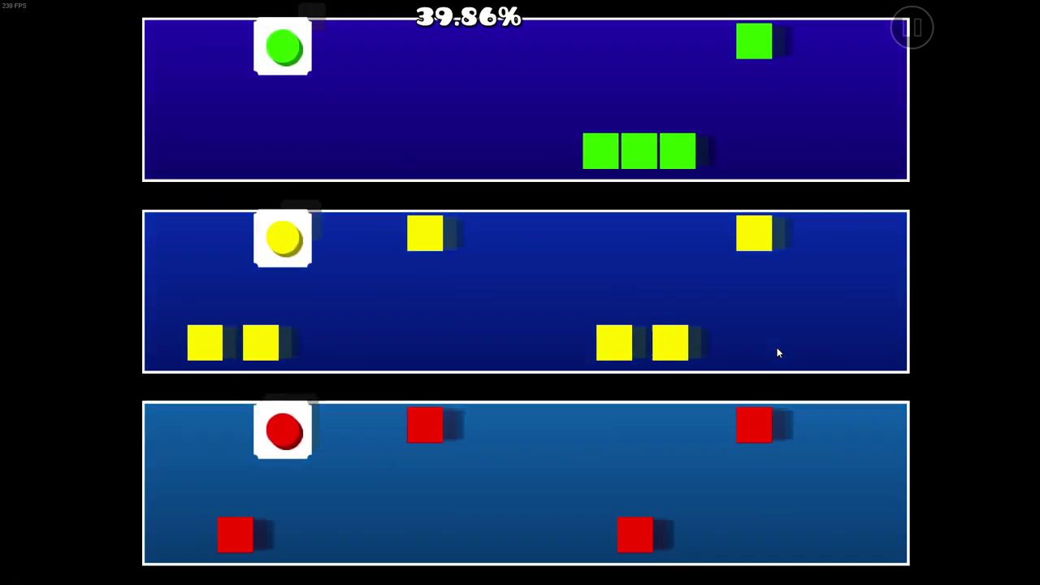
click(777, 352)
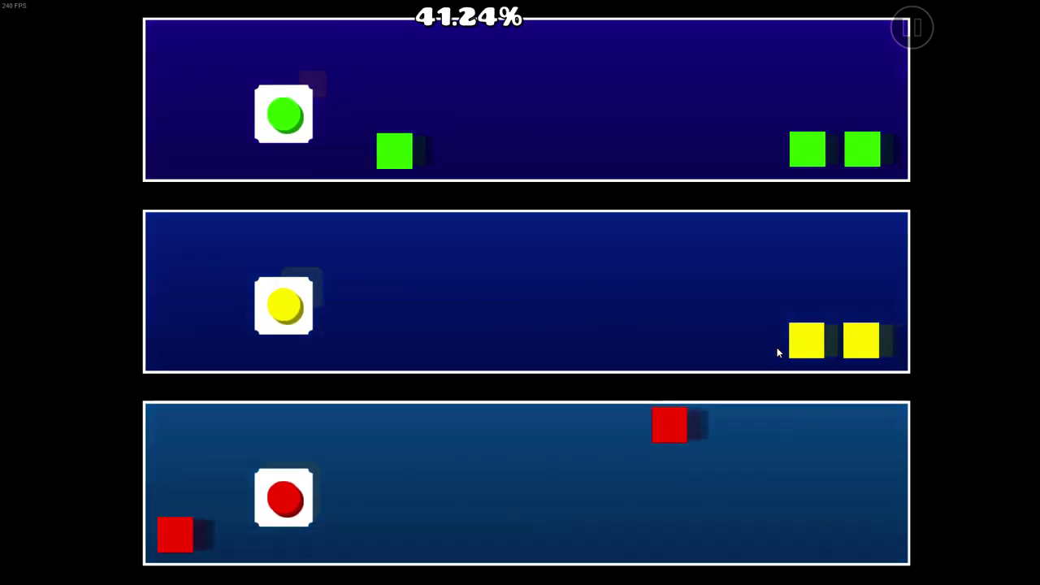
click(778, 352)
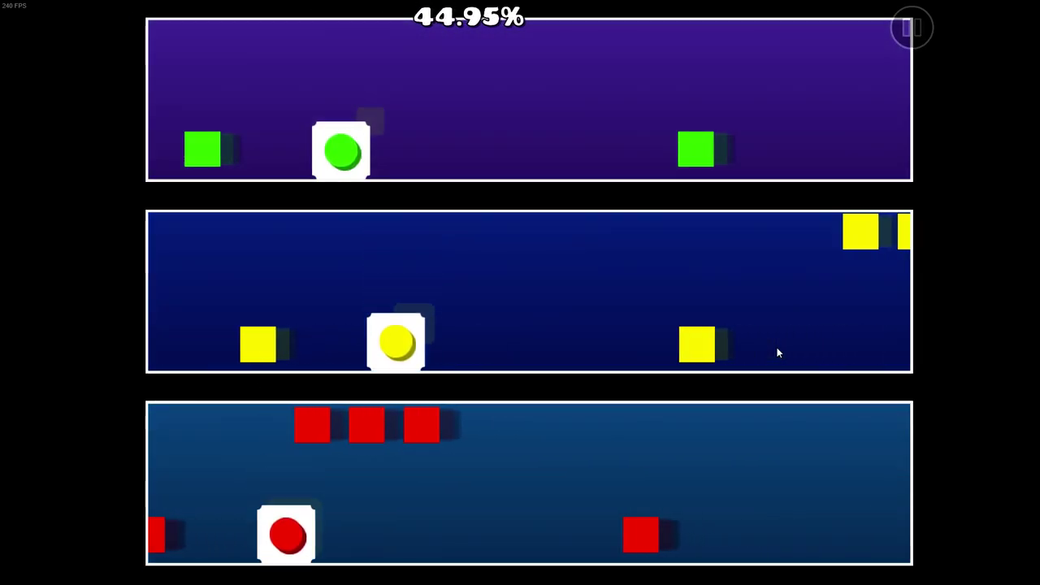
- Flip the three balls past the stacked coloured blocks and clear all lanes past 54%
click(778, 352)
click(778, 352)
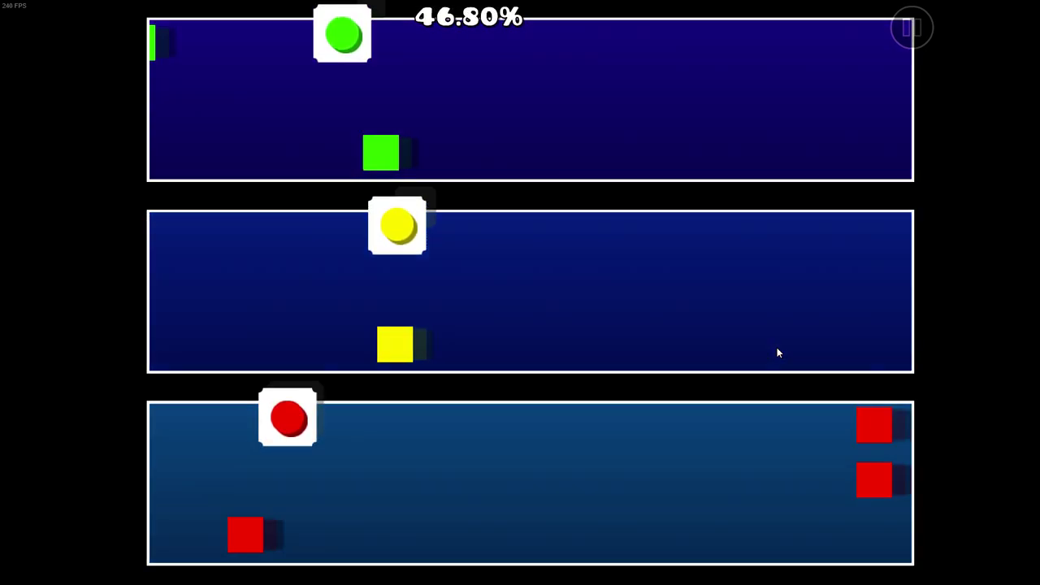
click(778, 352)
click(778, 352)
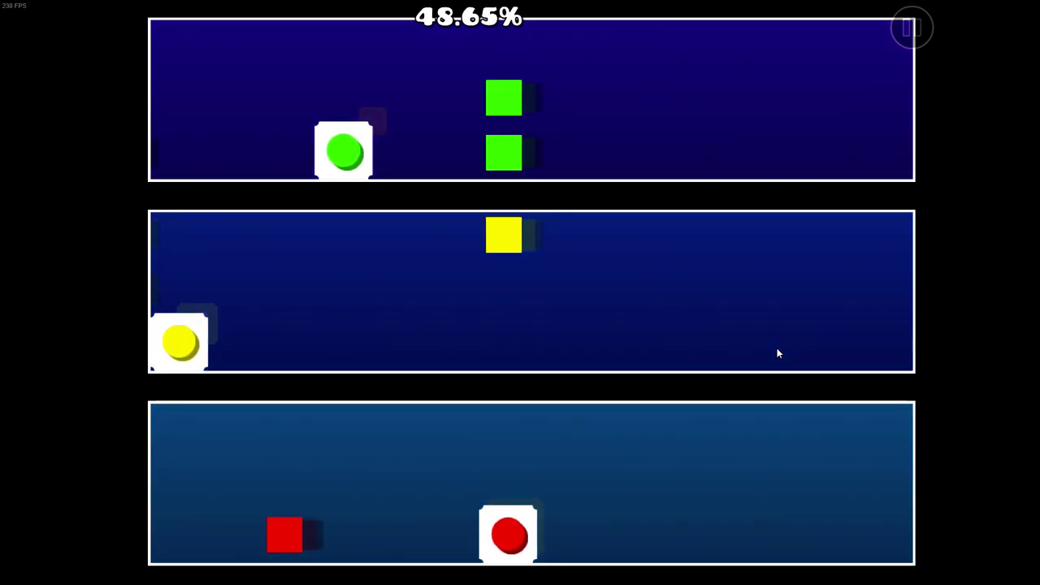
click(777, 352)
click(777, 352)
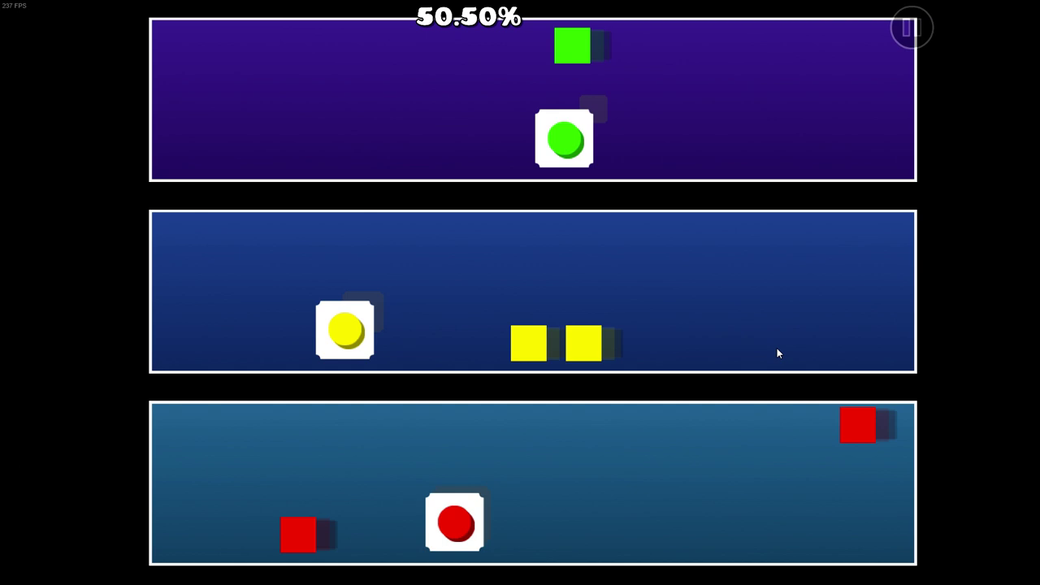
click(777, 350)
click(777, 349)
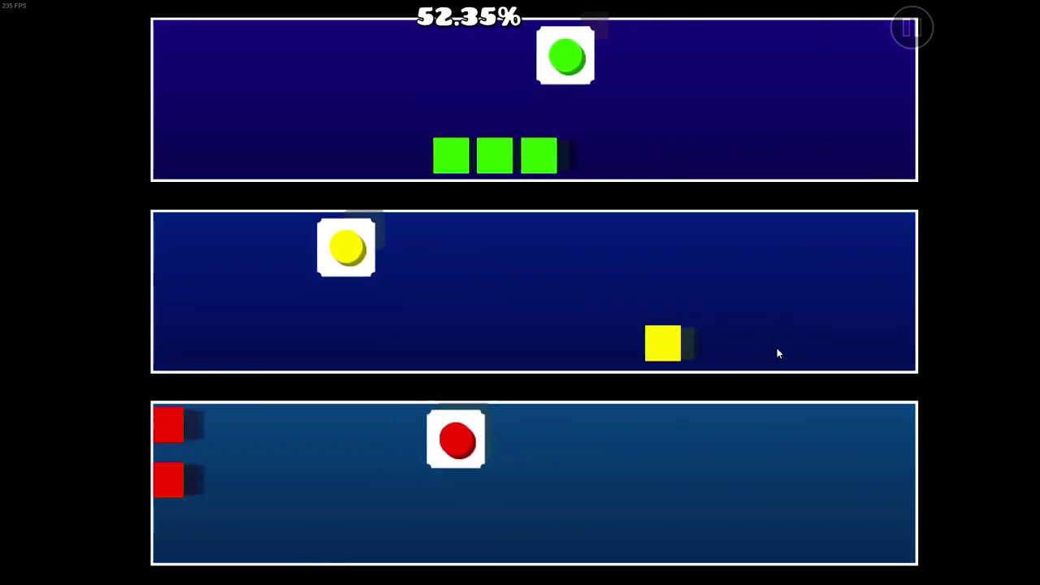
click(777, 350)
click(777, 349)
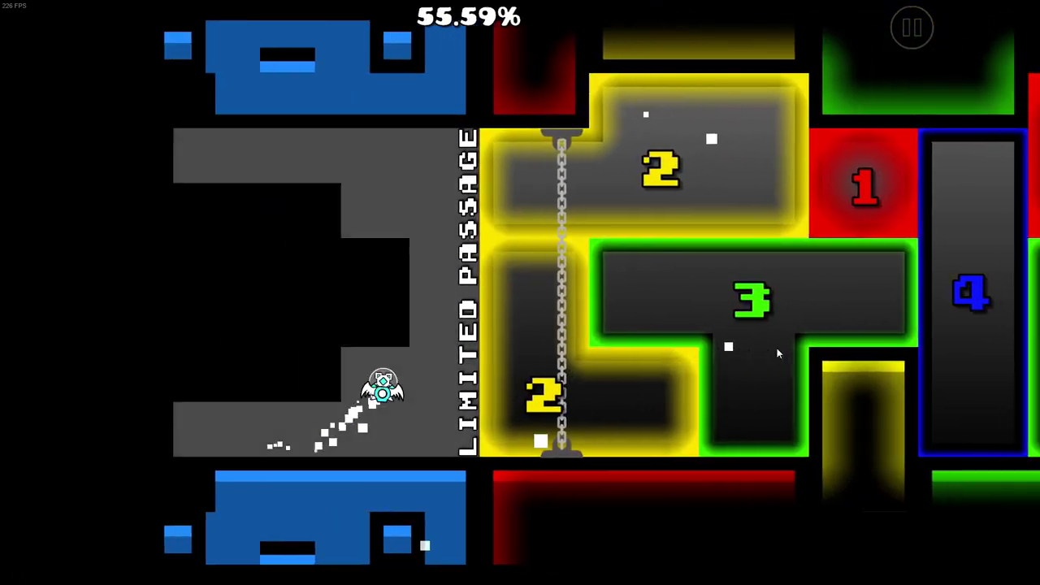
- Steer the icon through the numbered-block maze and the first countdown laps
click(777, 353)
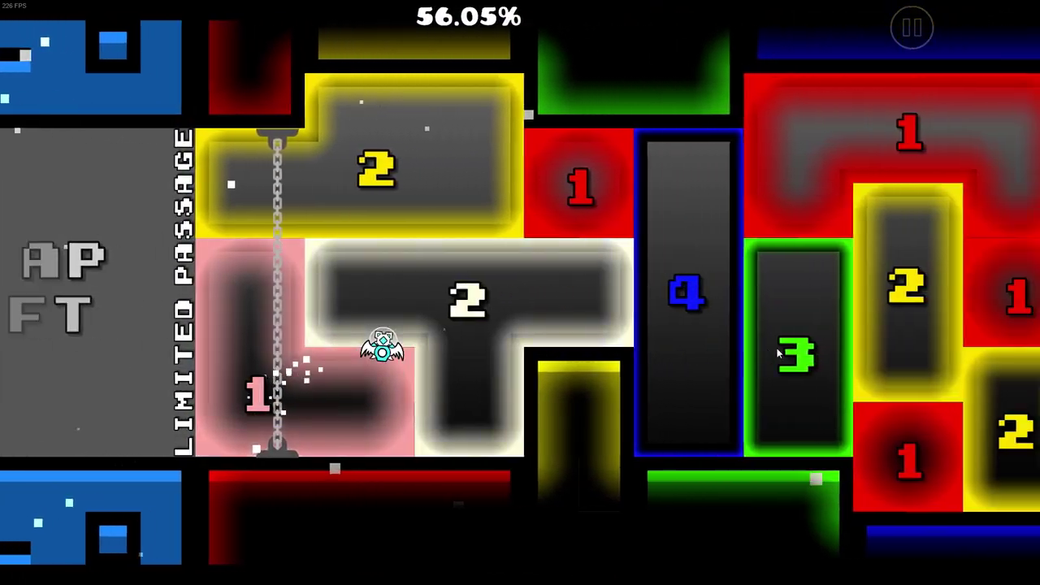
click(777, 354)
click(777, 354)
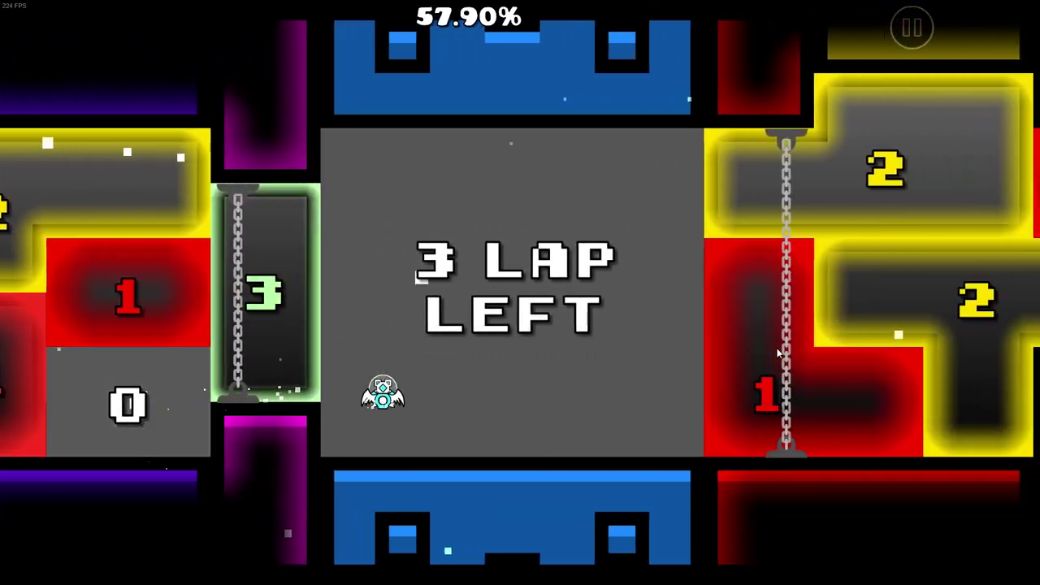
click(777, 354)
click(776, 353)
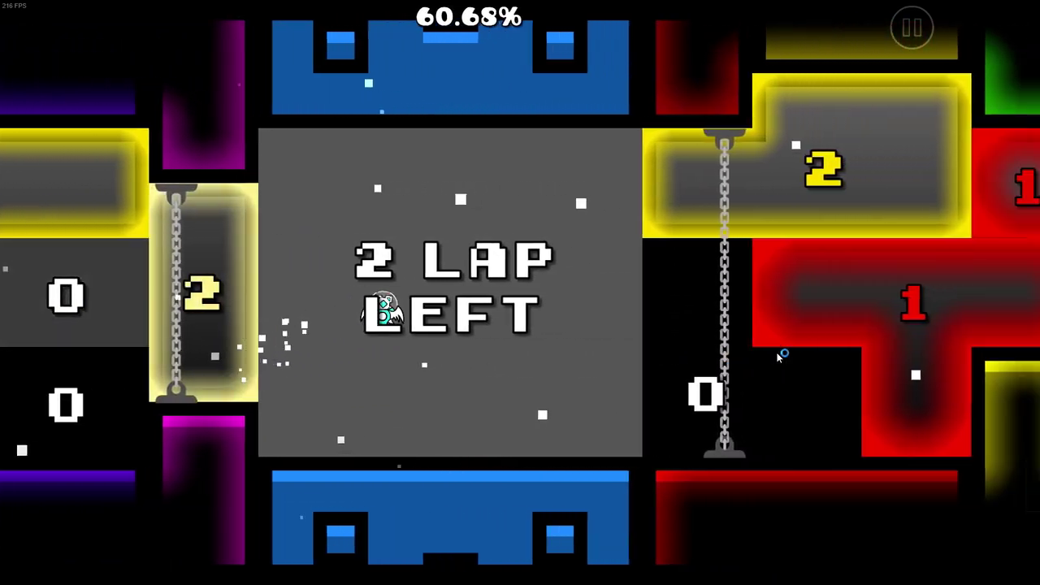
- Steer the icon through the red maze and final lap to the GOAL
click(777, 353)
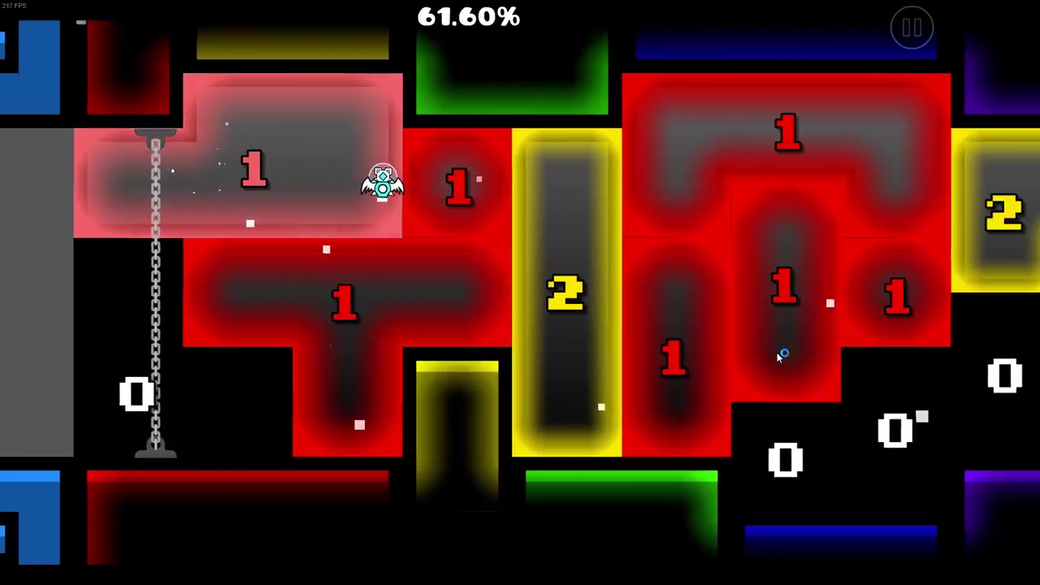
click(777, 355)
click(778, 355)
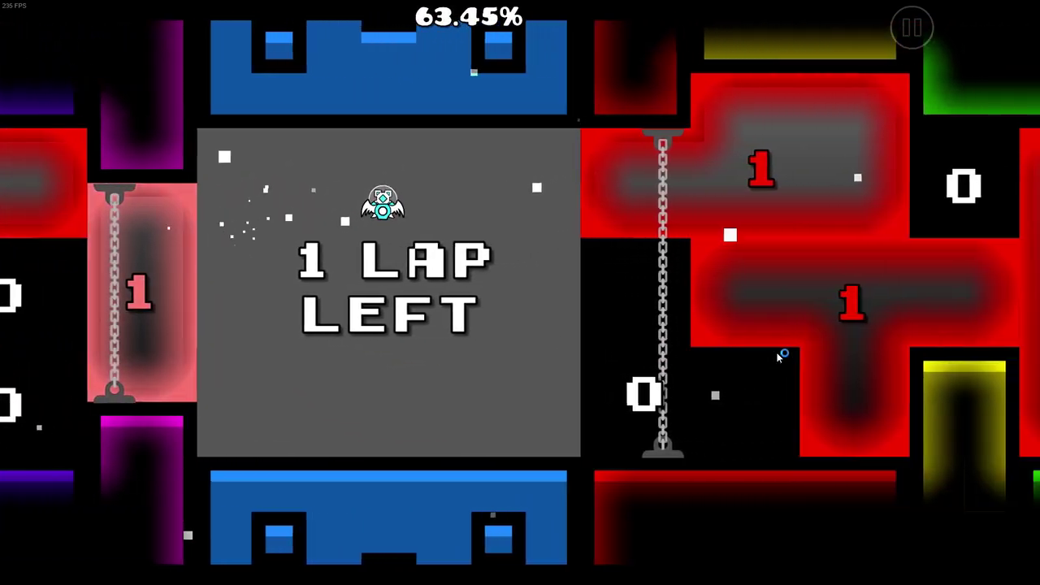
click(778, 355)
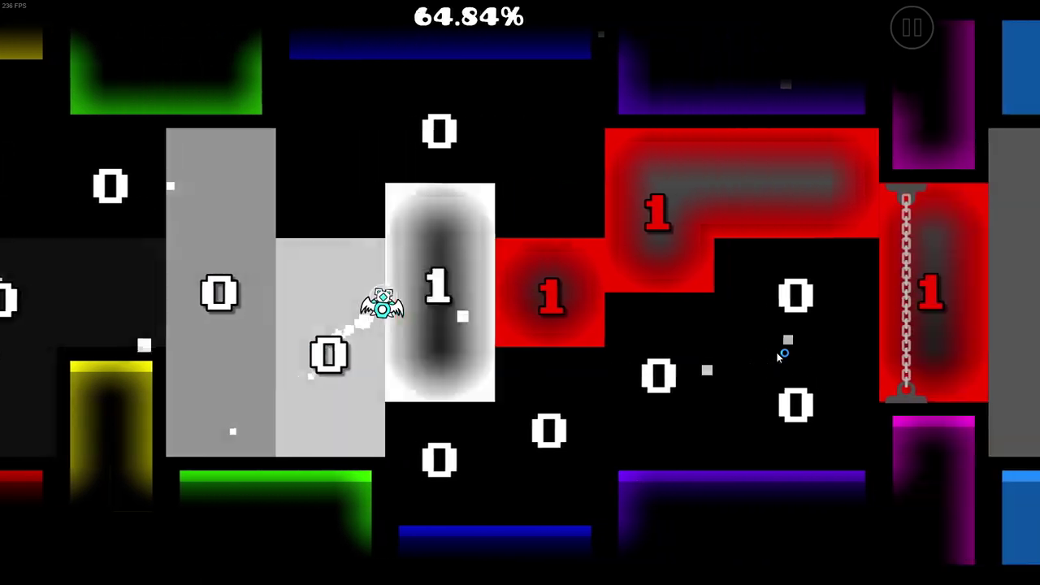
click(778, 355)
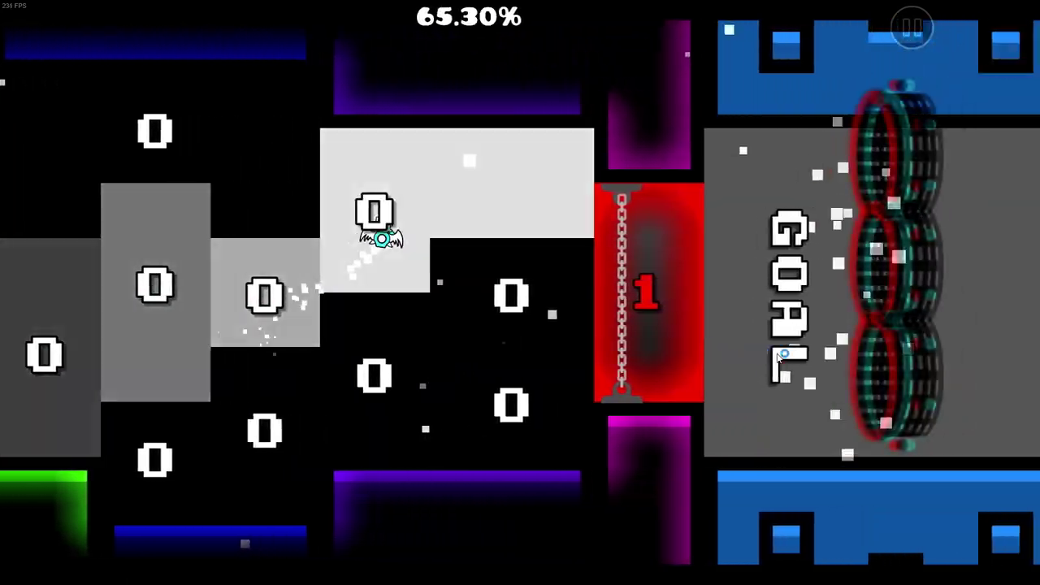
- Jump the cube over the opening hazards and spiked blocks
click(777, 353)
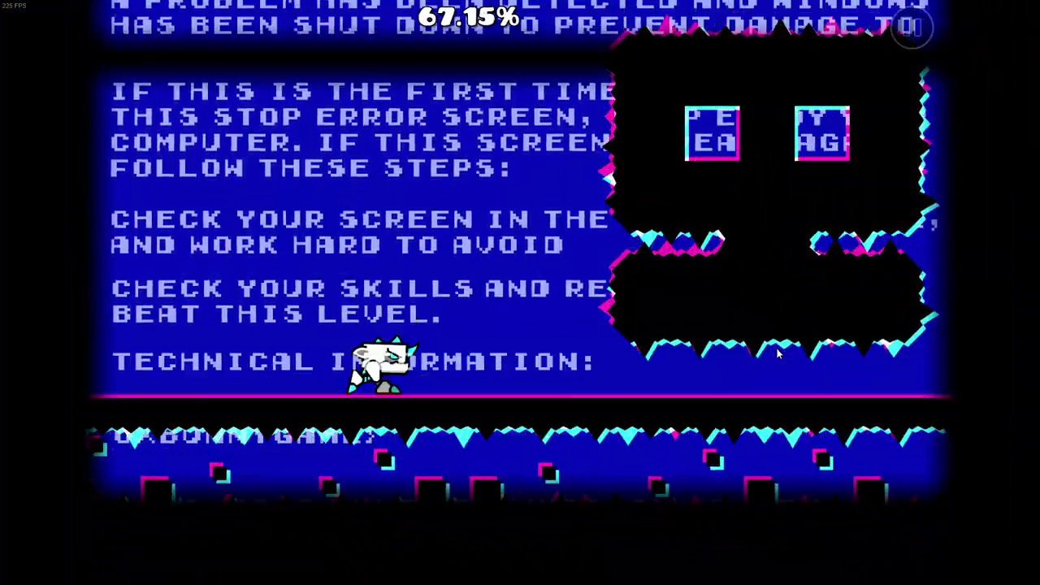
click(777, 352)
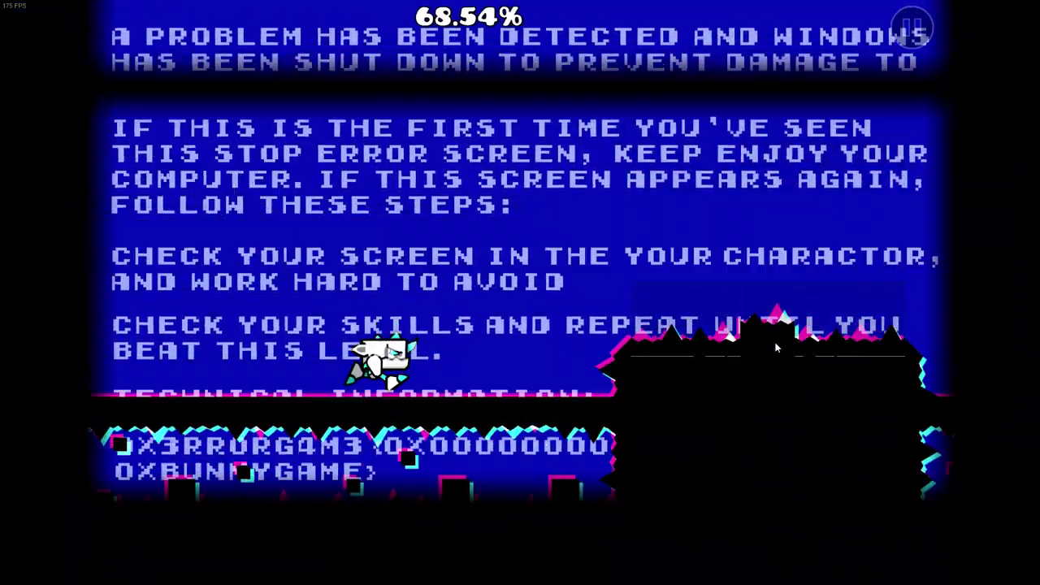
click(776, 349)
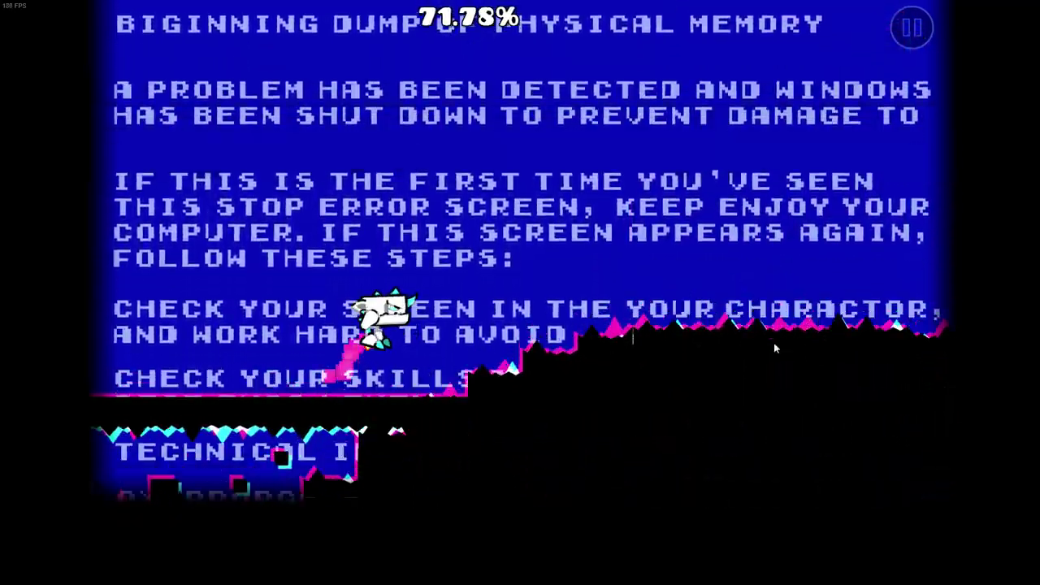
- Fly the ship between the blocks and onto the platform section
click(775, 348)
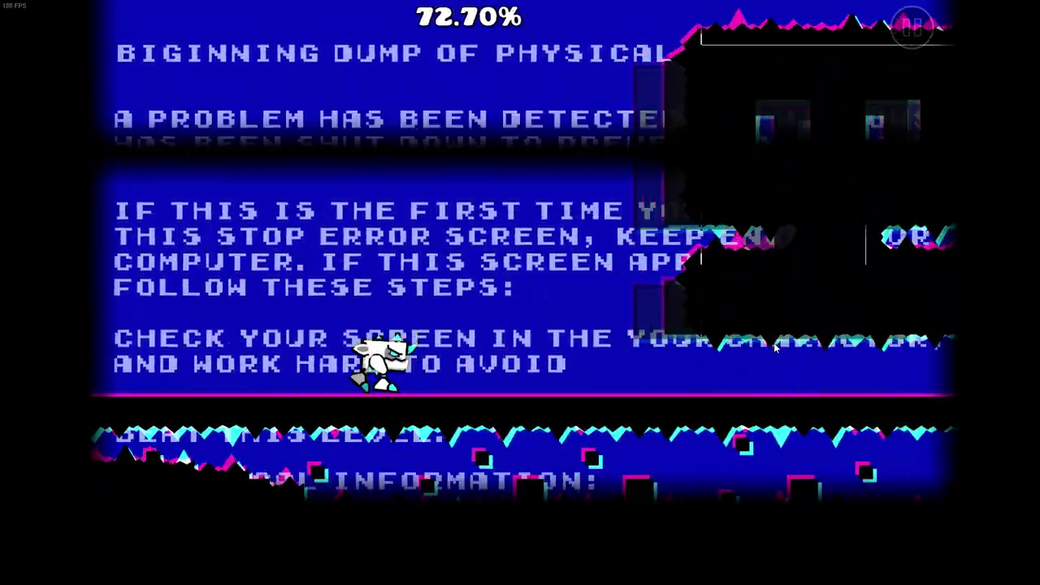
click(775, 348)
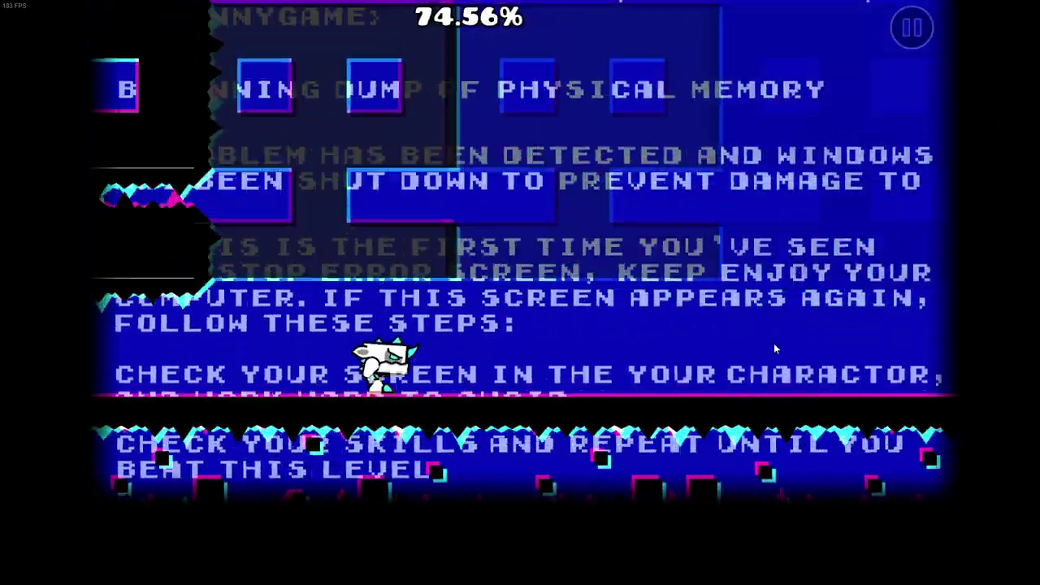
click(774, 348)
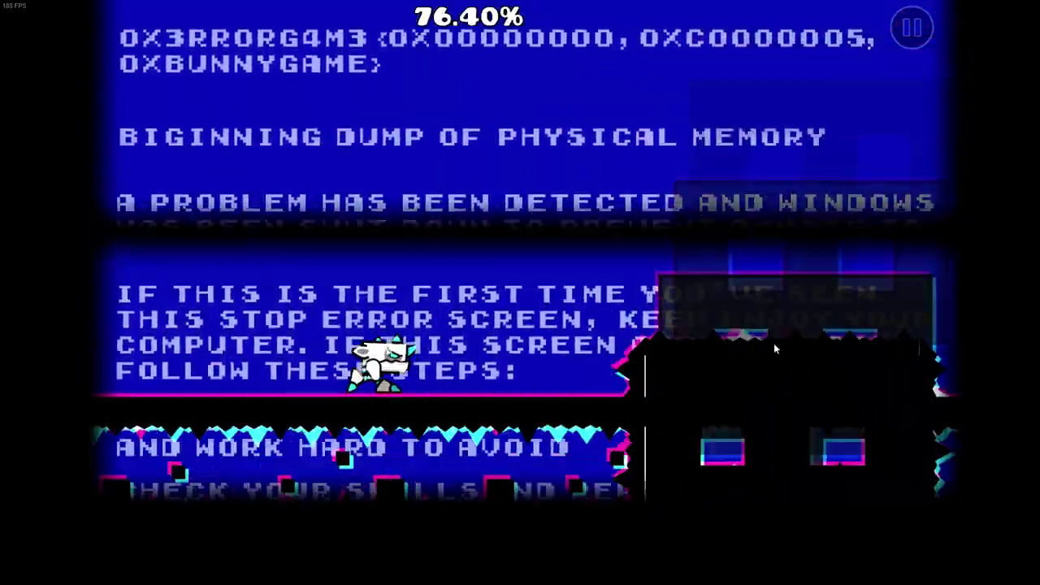
click(774, 348)
click(774, 348)
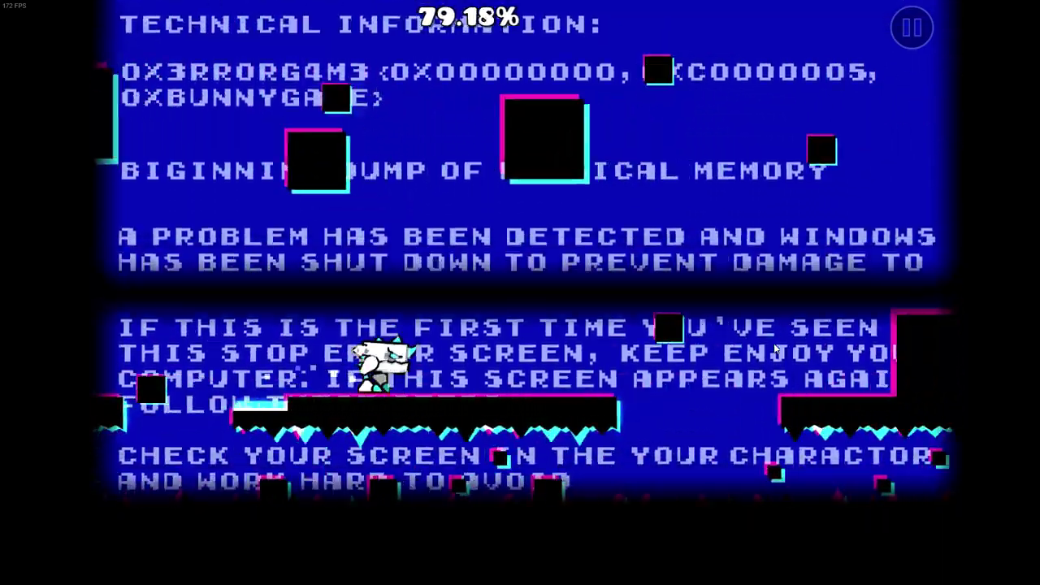
click(775, 348)
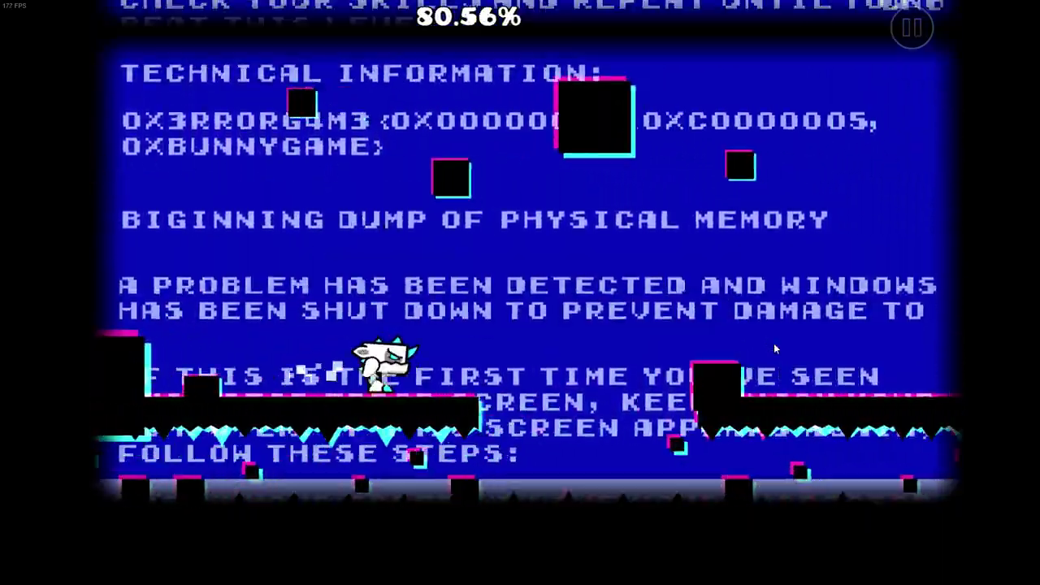
- Jump the cube across the platforms, then fly the ship over the black blocks into the wave portal
click(775, 348)
click(775, 348)
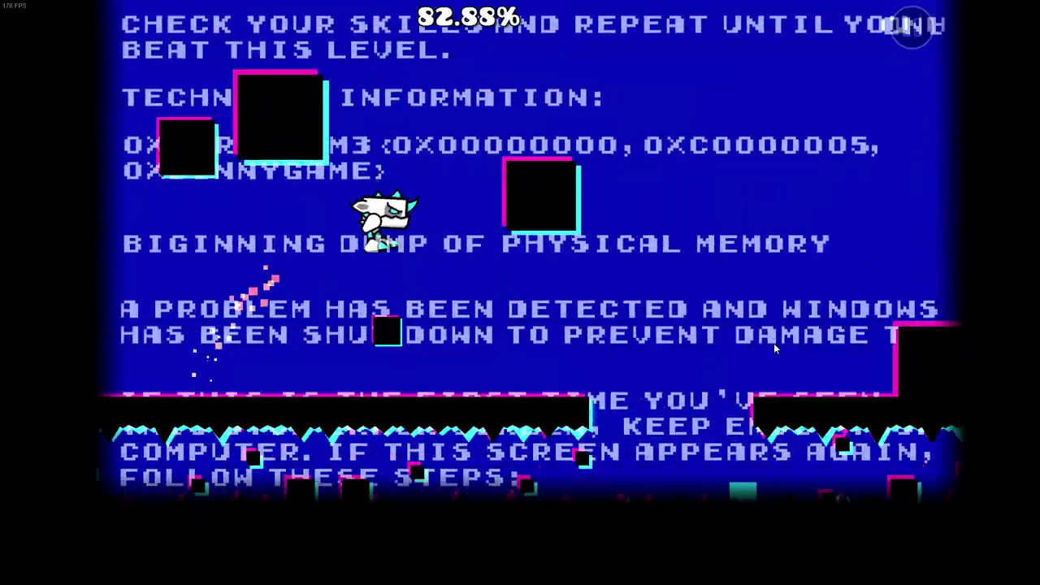
click(775, 347)
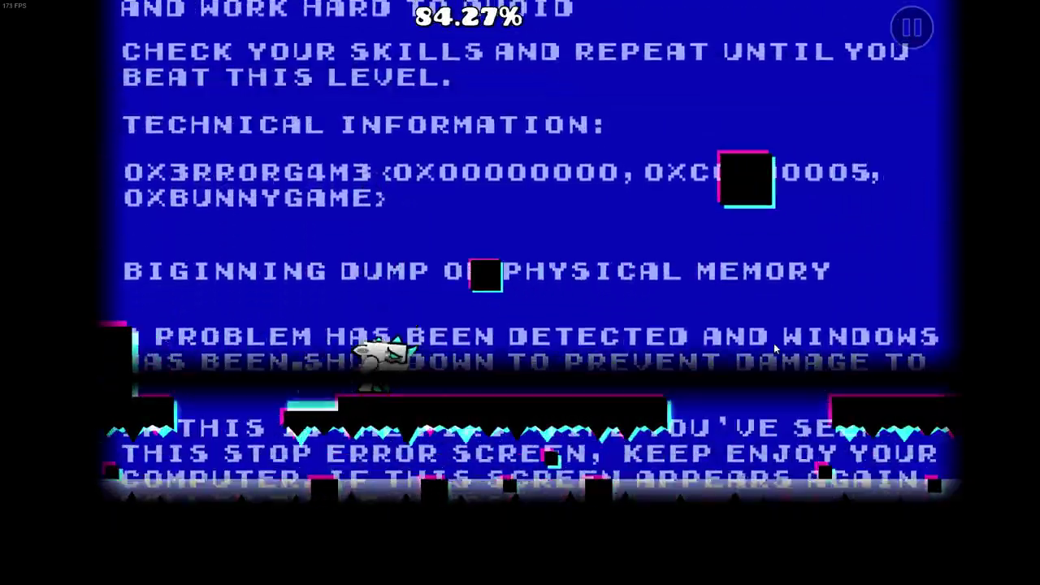
click(774, 348)
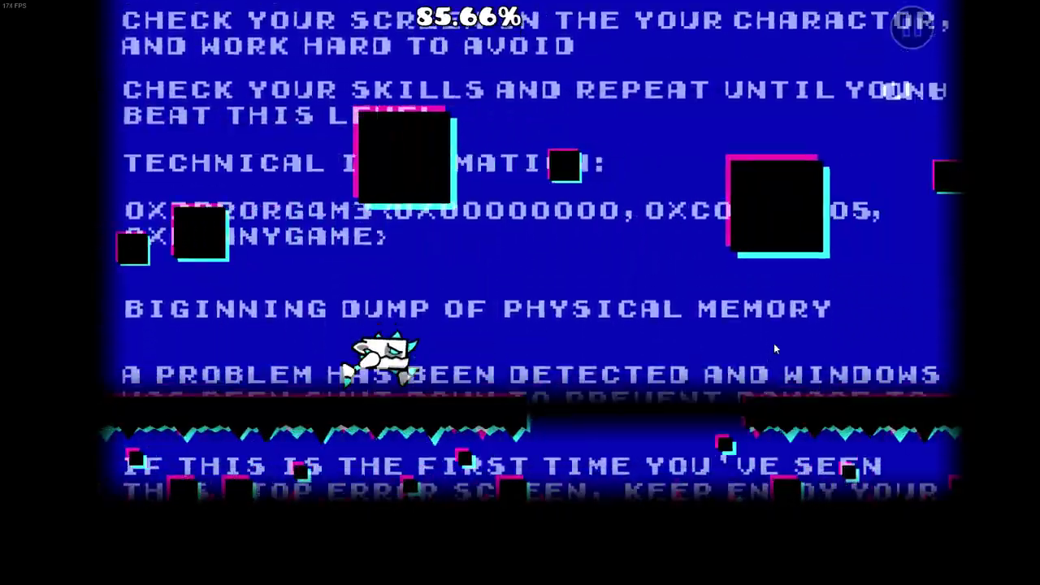
click(774, 348)
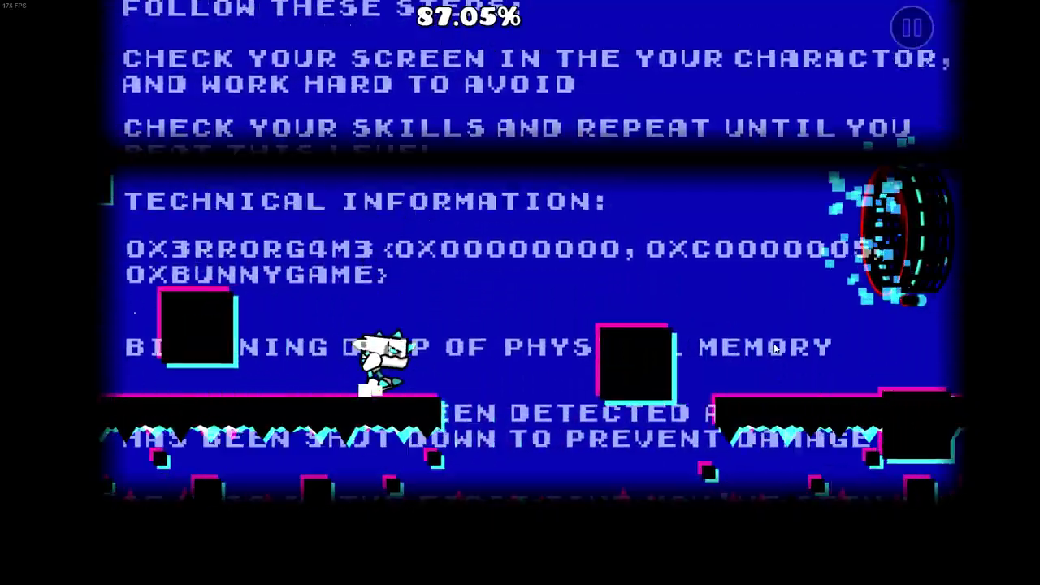
click(774, 348)
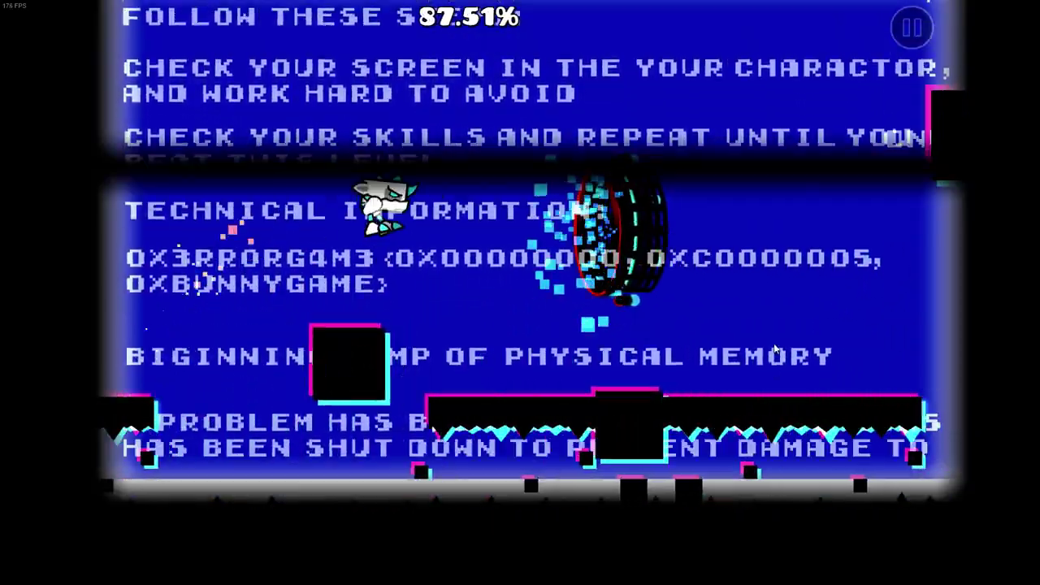
- Zigzag the wave through the gaps and corridor to finish the level at 100%
click(774, 344)
click(774, 345)
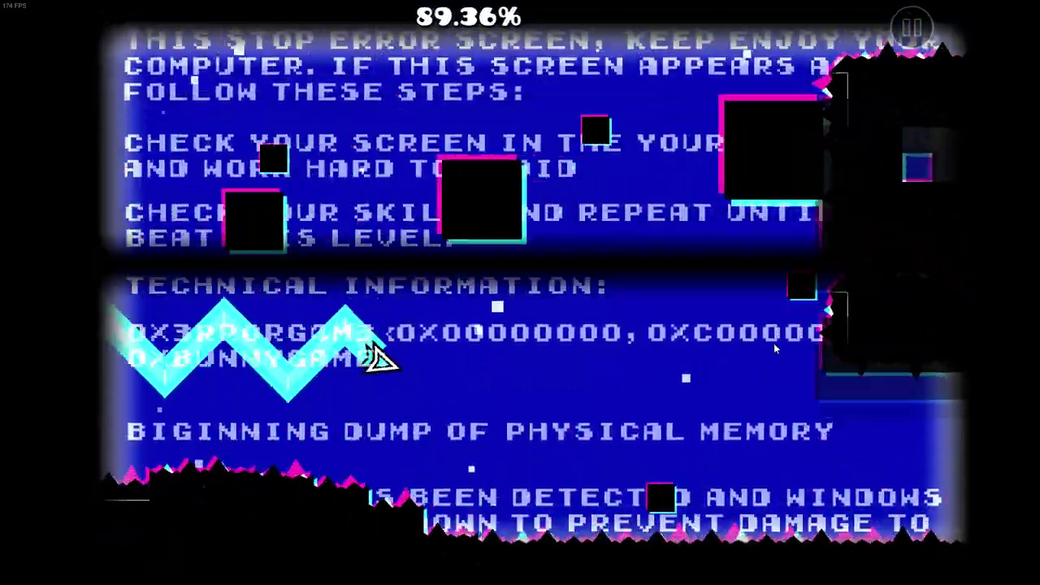
click(775, 348)
click(775, 347)
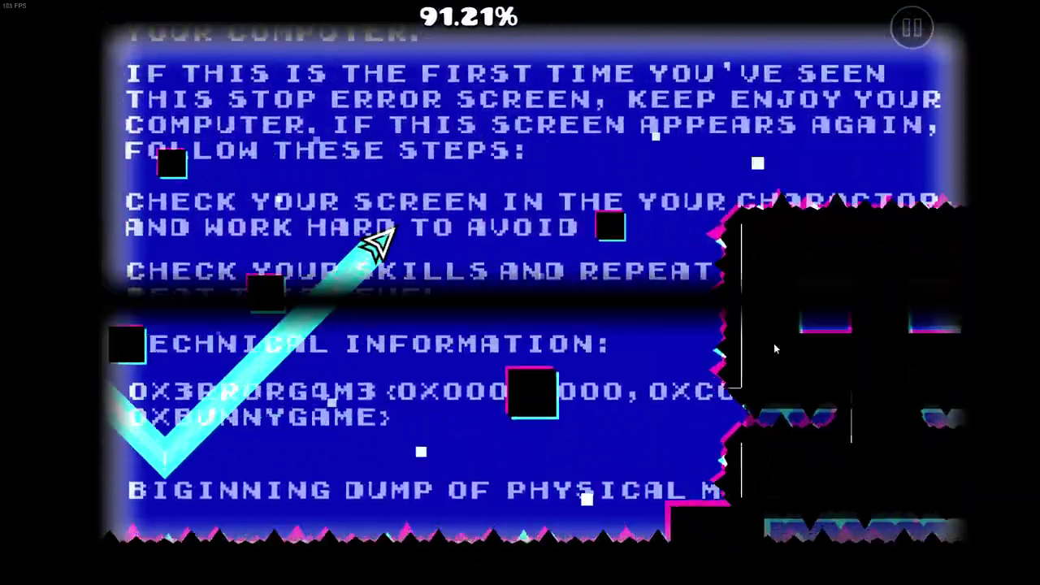
click(774, 348)
click(774, 347)
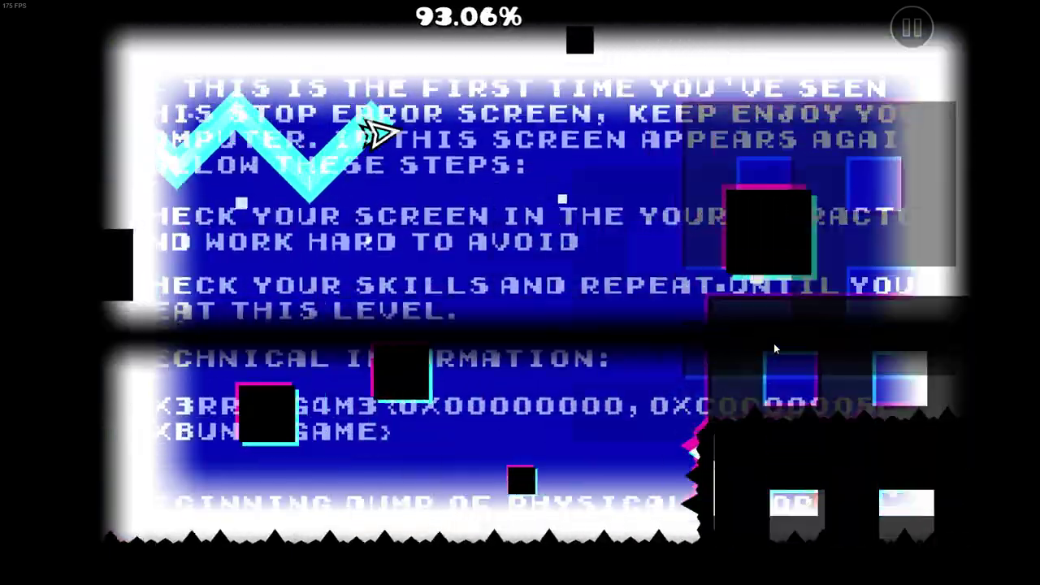
click(775, 348)
click(774, 347)
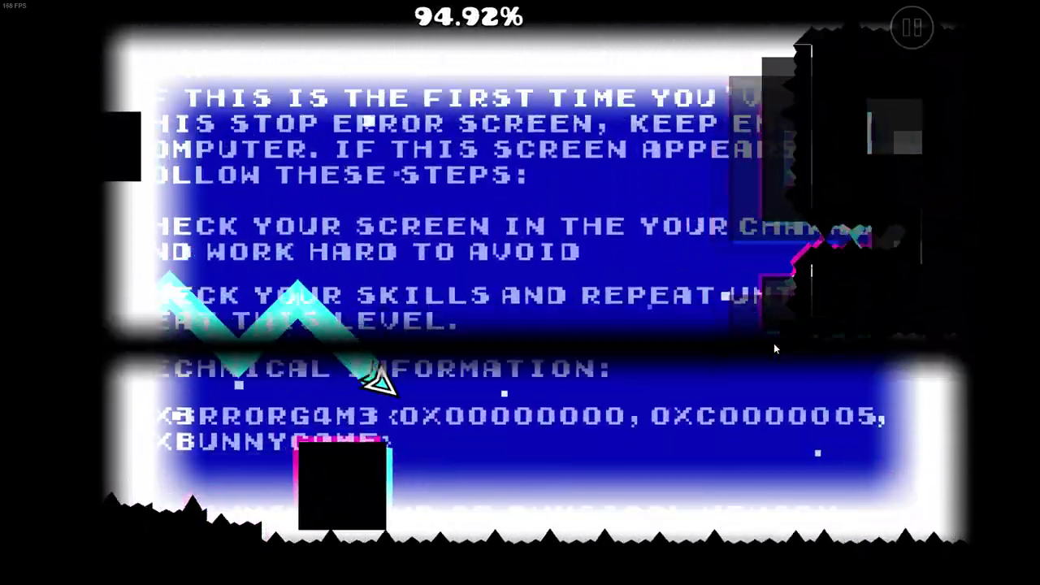
click(775, 348)
click(775, 348)
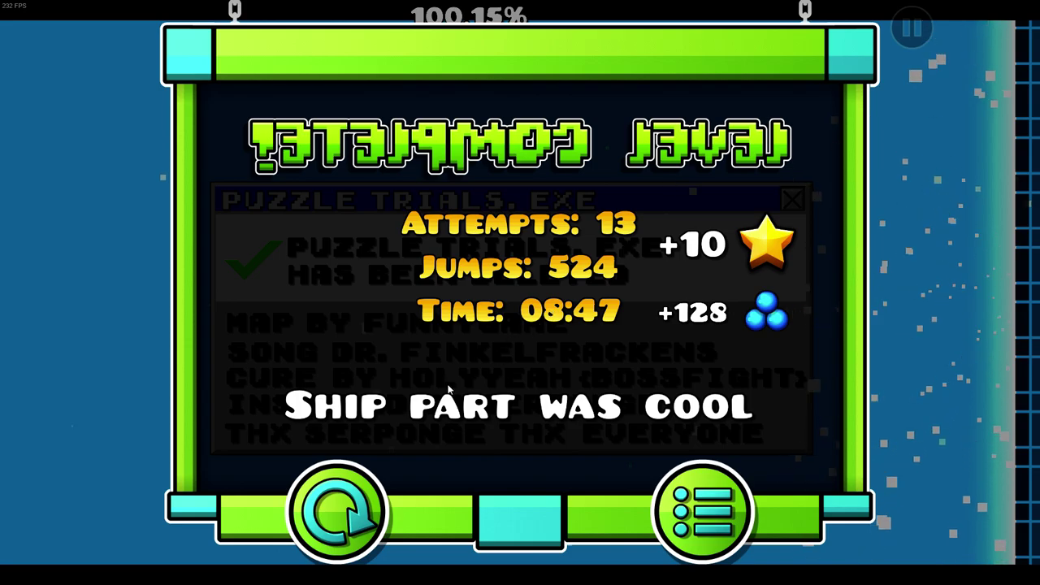
- Leave the Level Complete results, then view and close the level's stats
key(Escape)
click(54, 526)
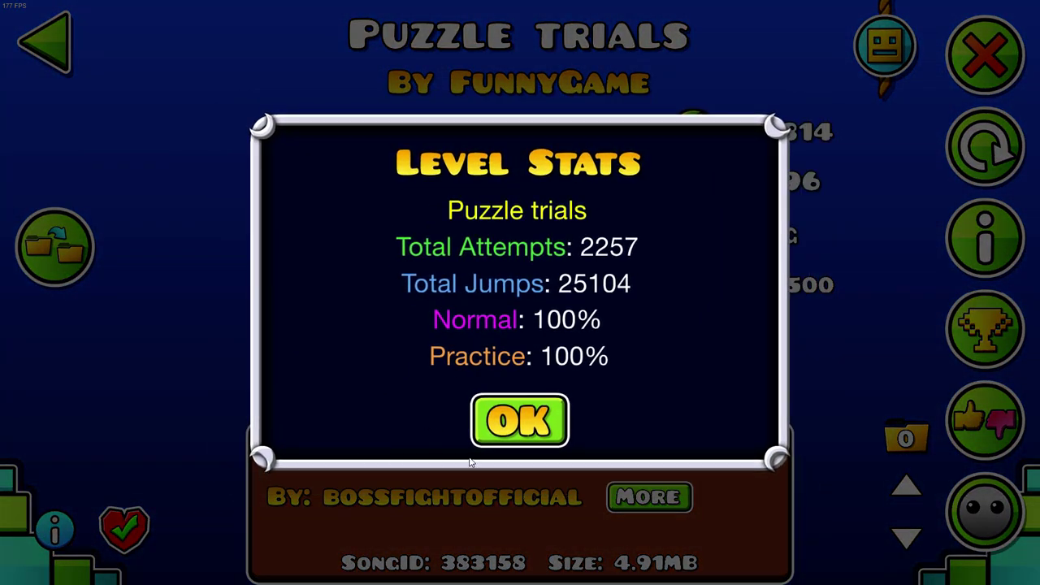
key(Escape)
key(Escape)
key(Escape)
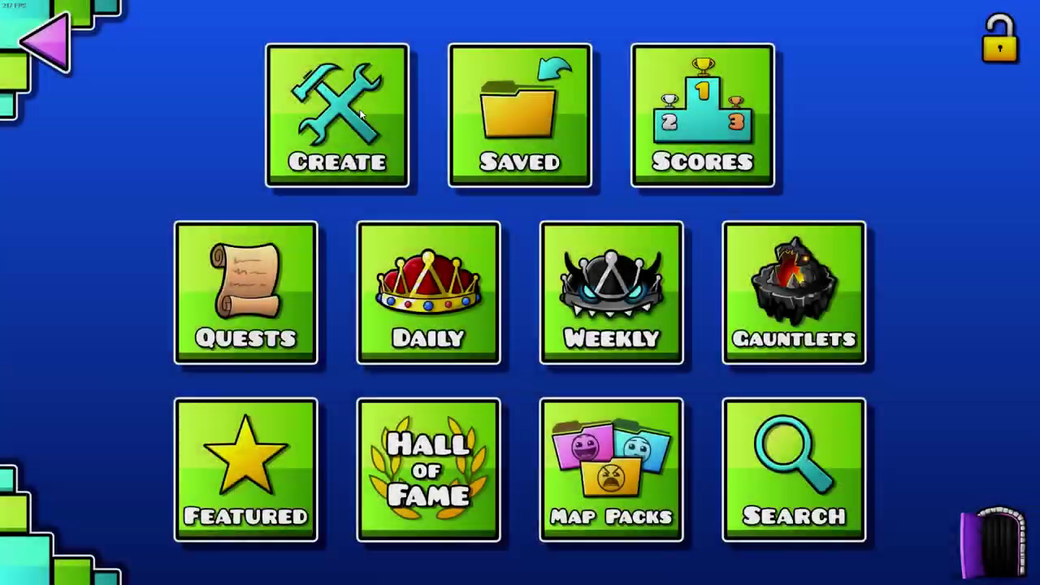
- Go to Create and open the My Levels list of created levels
click(336, 114)
click(764, 411)
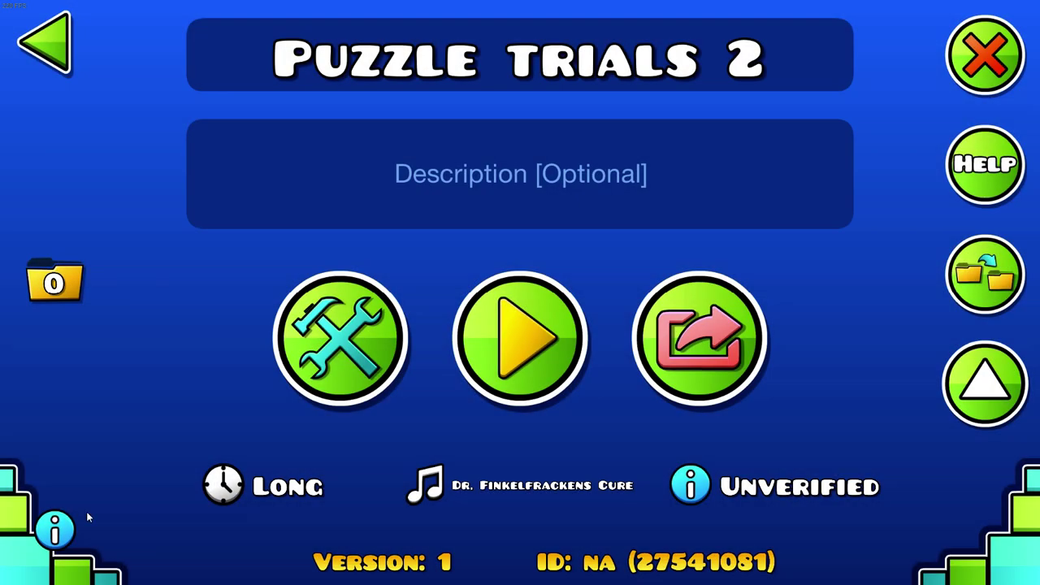
click(51, 529)
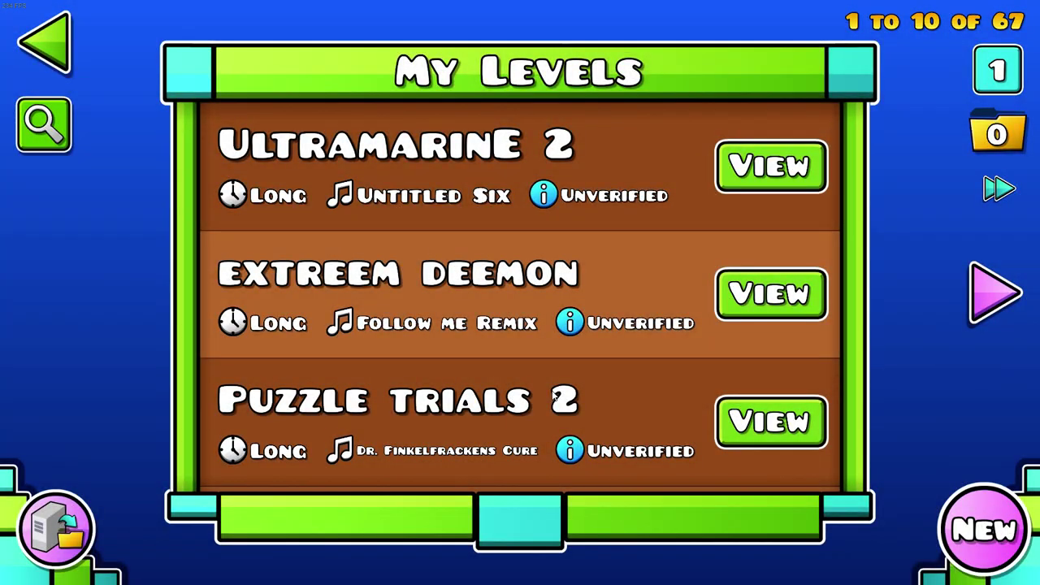